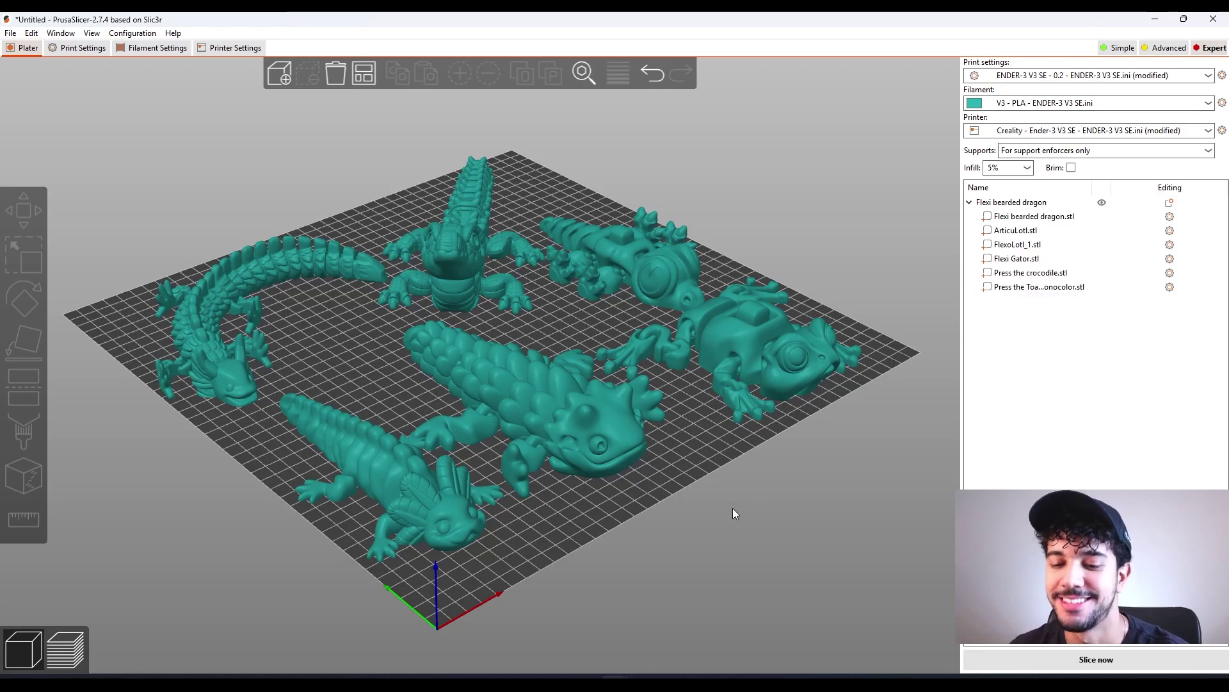
Orbit the bed, select each of the six models in turn, then clear the selection
mouse_move(642, 545)
left_mouse_down()
mouse_move(748, 540)
mouse_move(638, 549)
left_mouse_up()
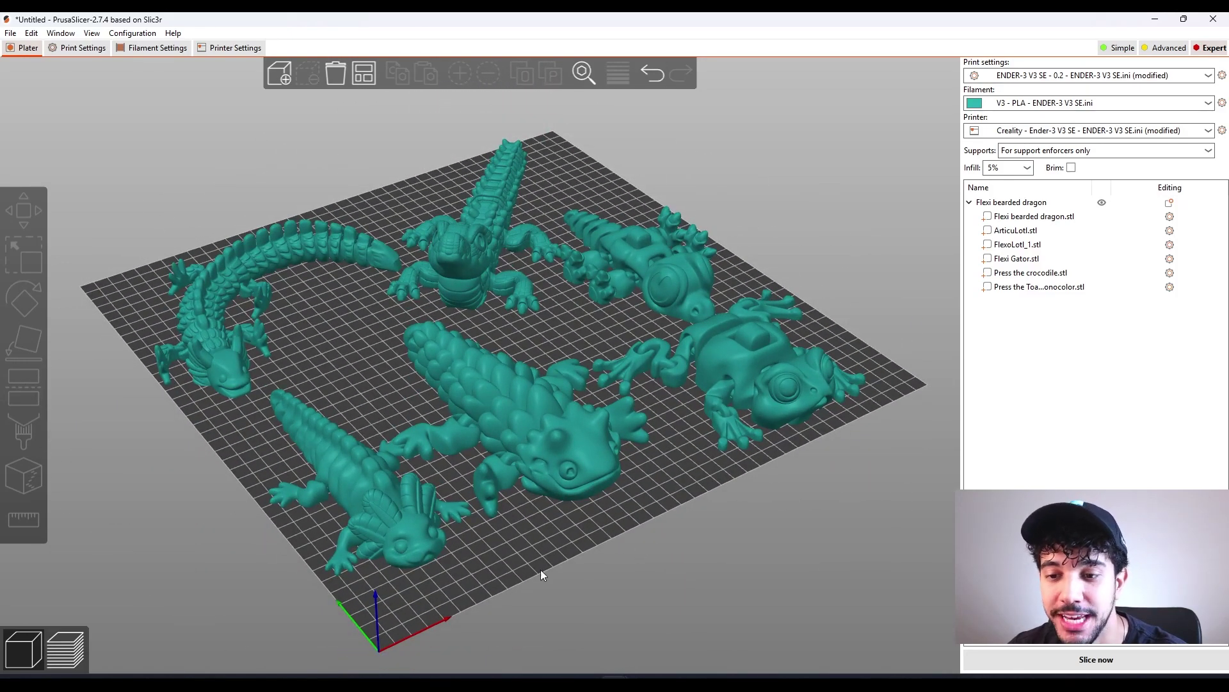
left_click_drag(540, 570, 616, 510)
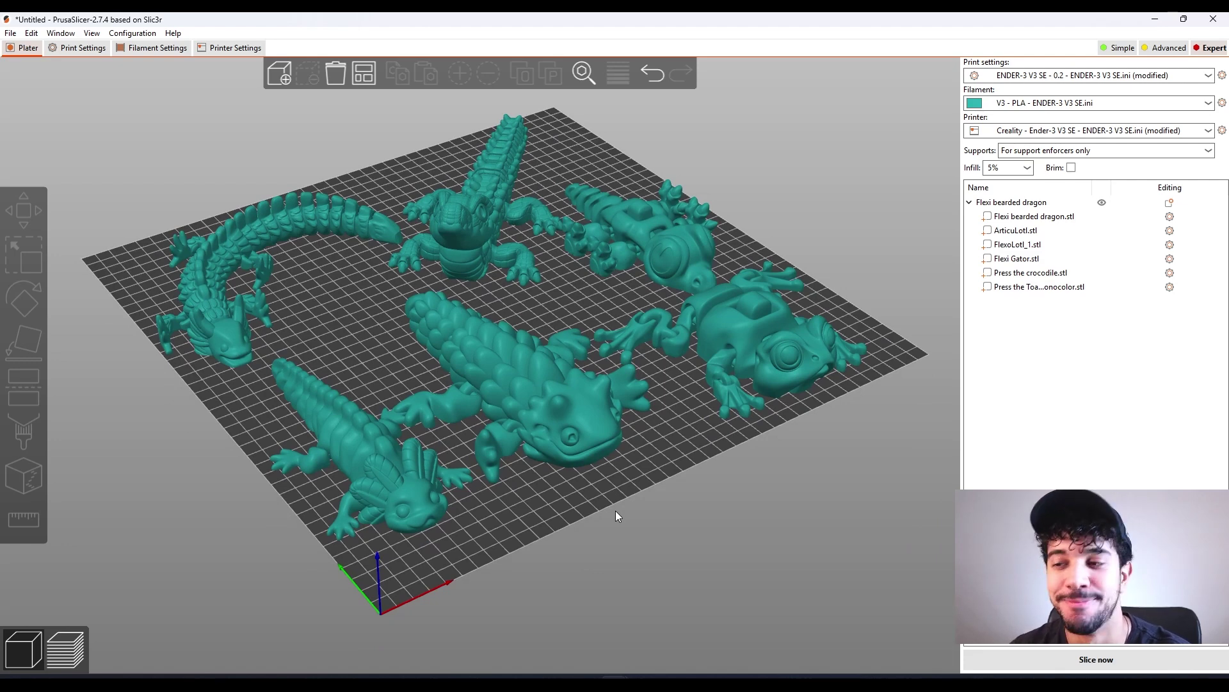
left_click(1053, 218)
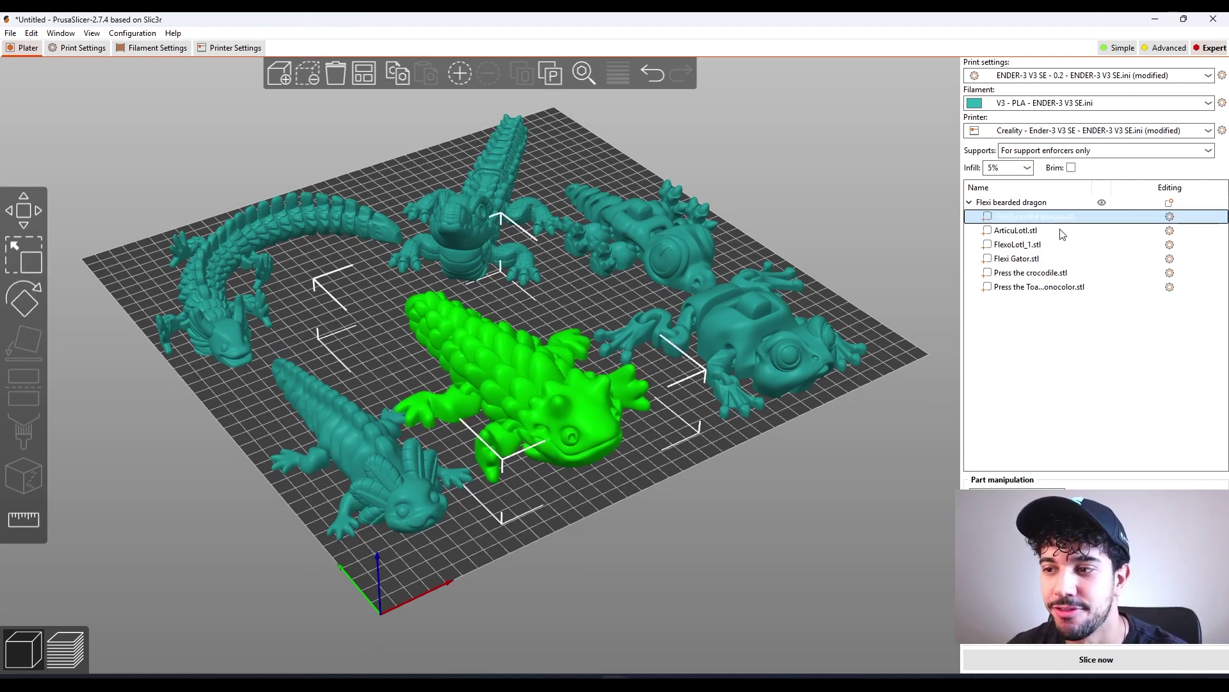
left_click(1027, 231)
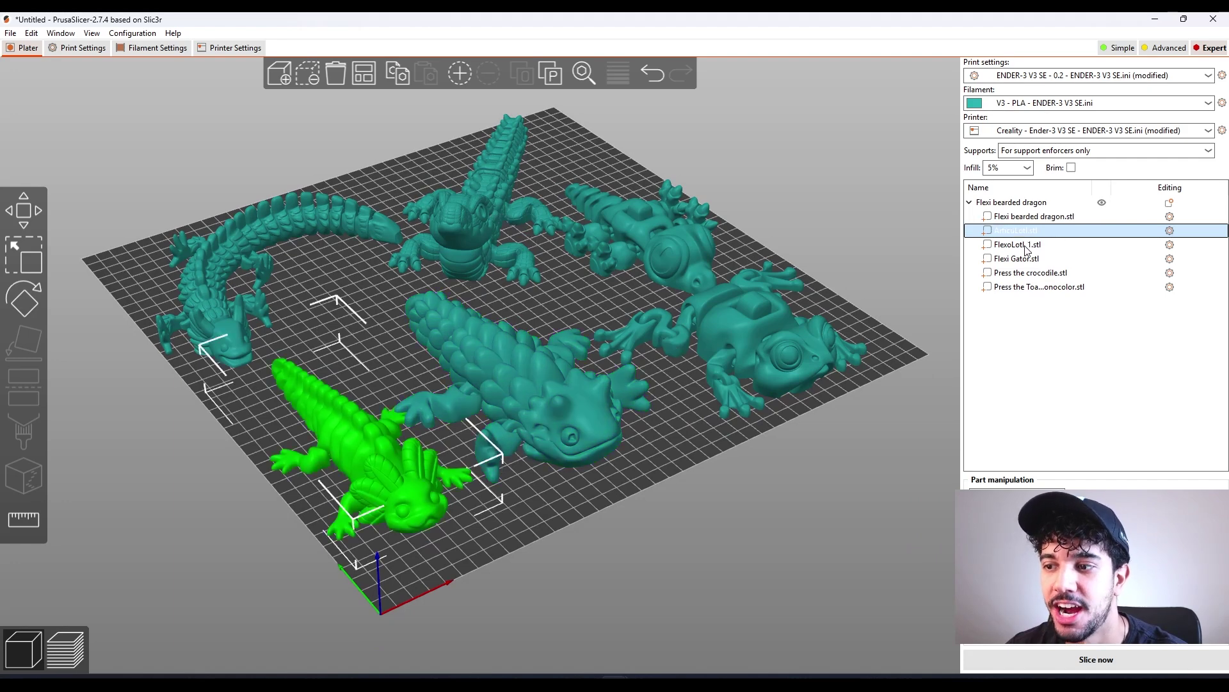
left_click(1027, 246)
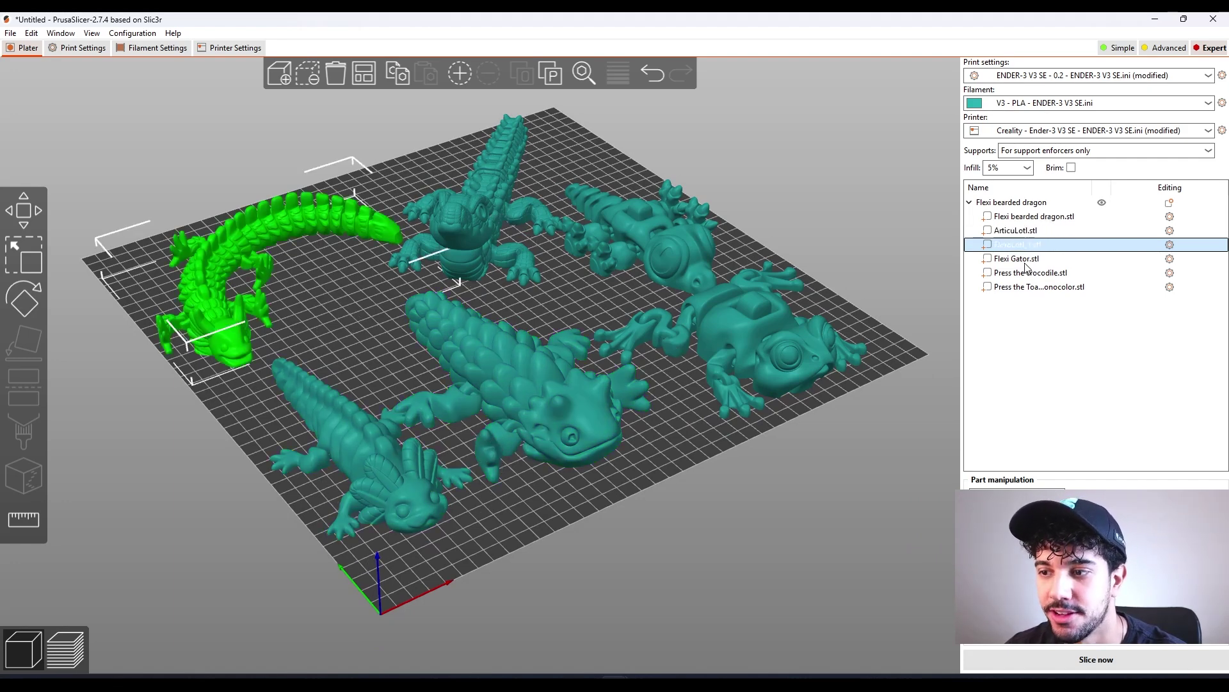
left_click(1026, 259)
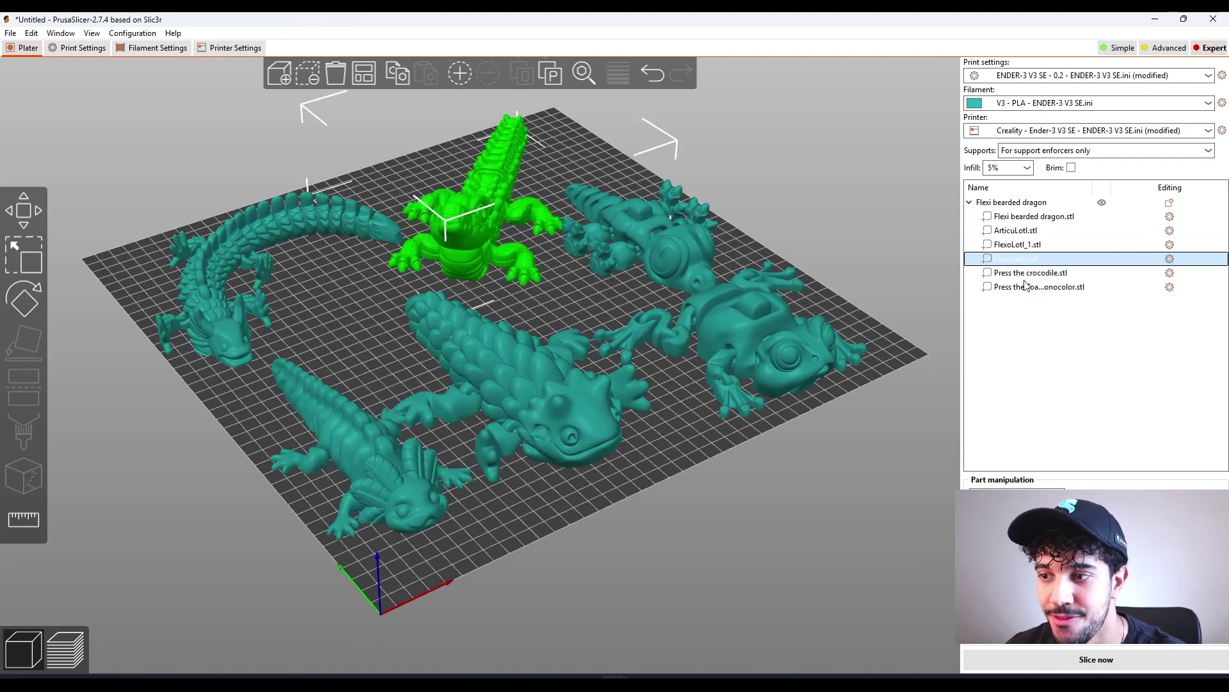
left_click(1025, 275)
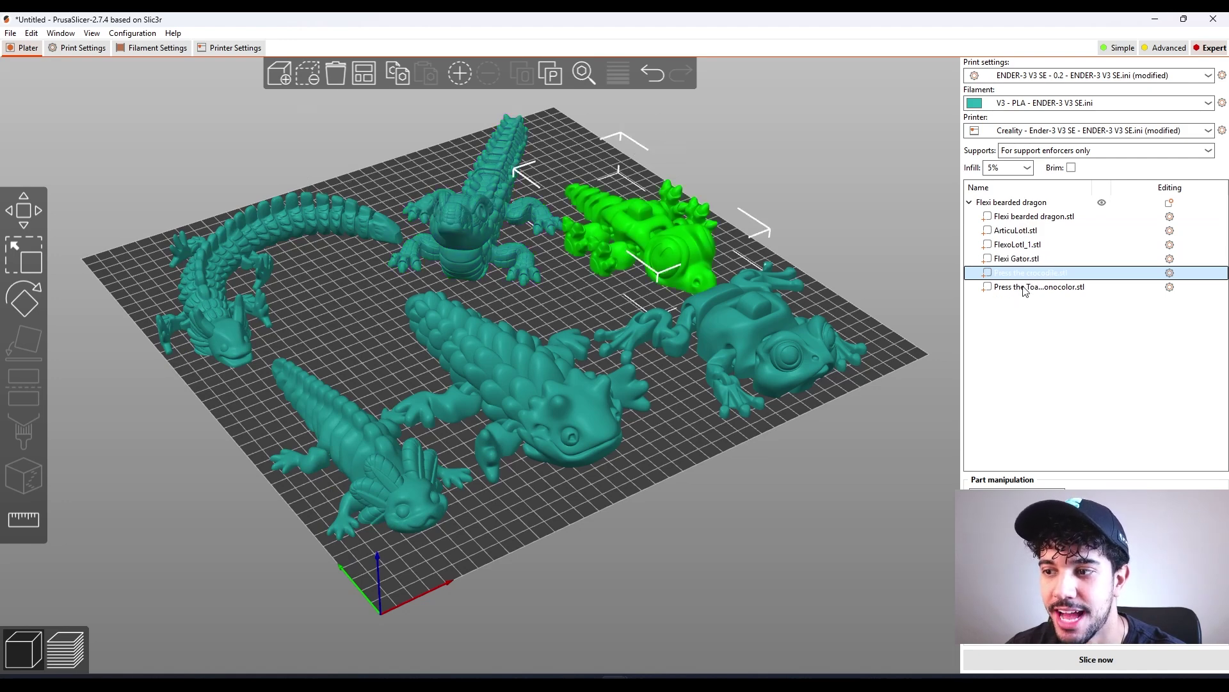
left_click(1024, 287)
left_click(651, 481)
Select the whole multi-part bearded dragon object and switch to Print Settings
left_click_drag(655, 475, 663, 471)
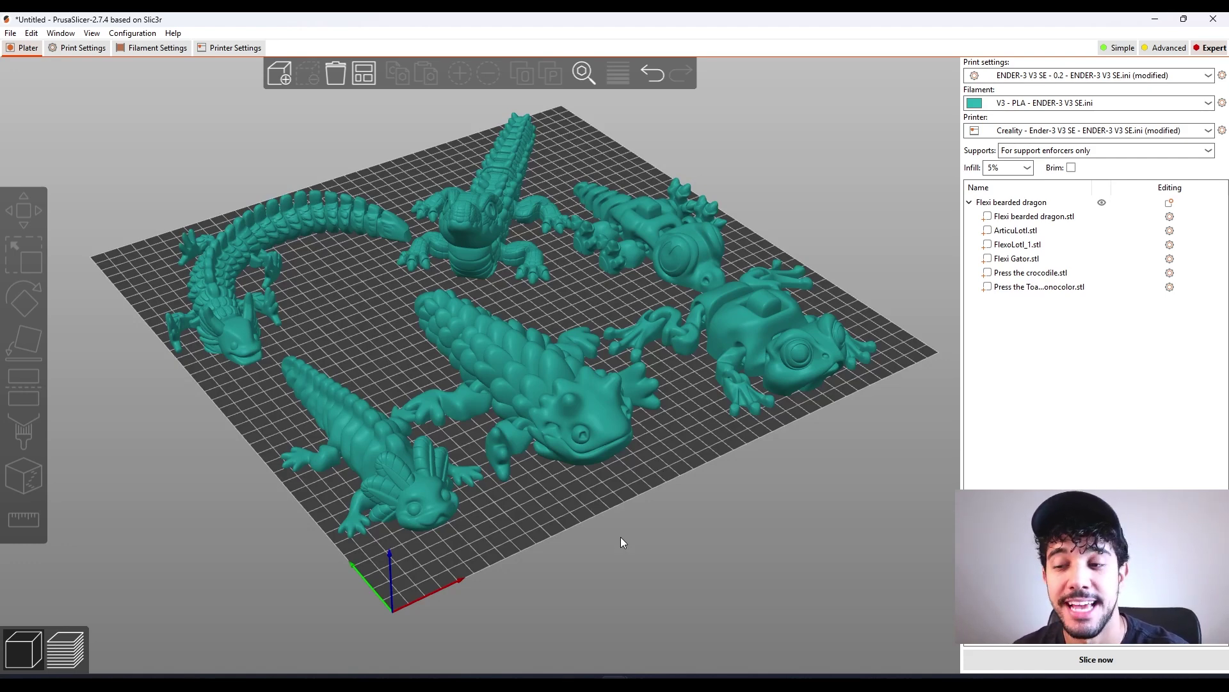
left_click(751, 357)
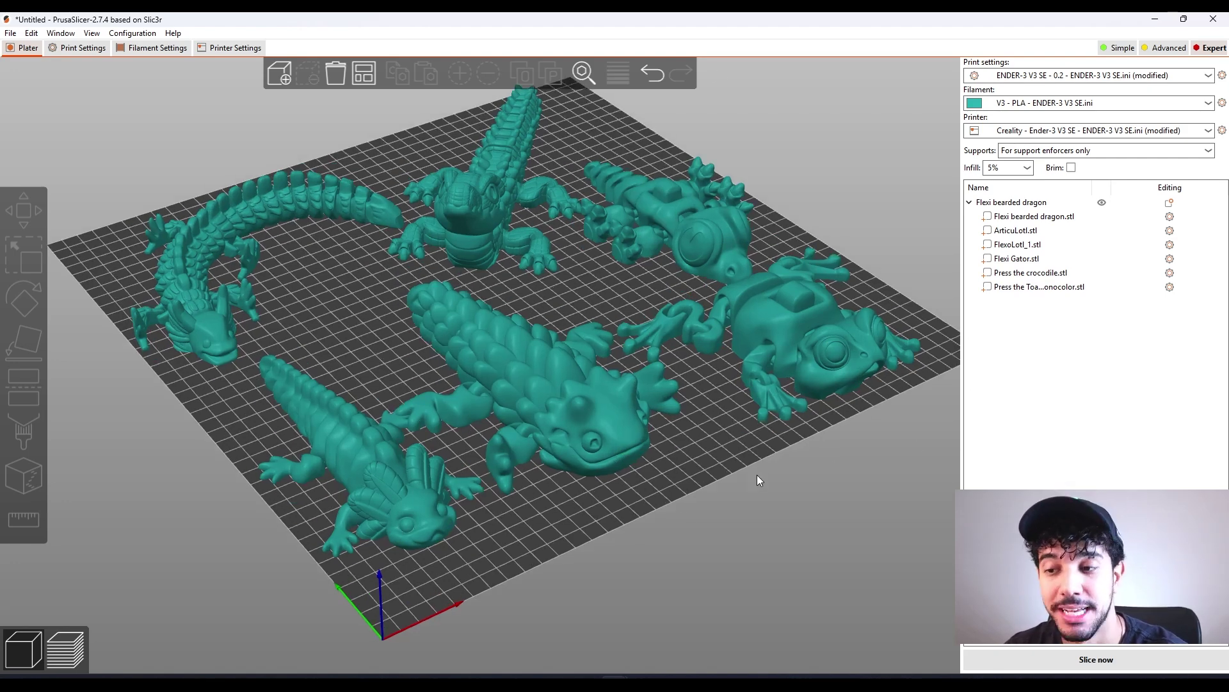
left_click_drag(757, 474, 728, 461)
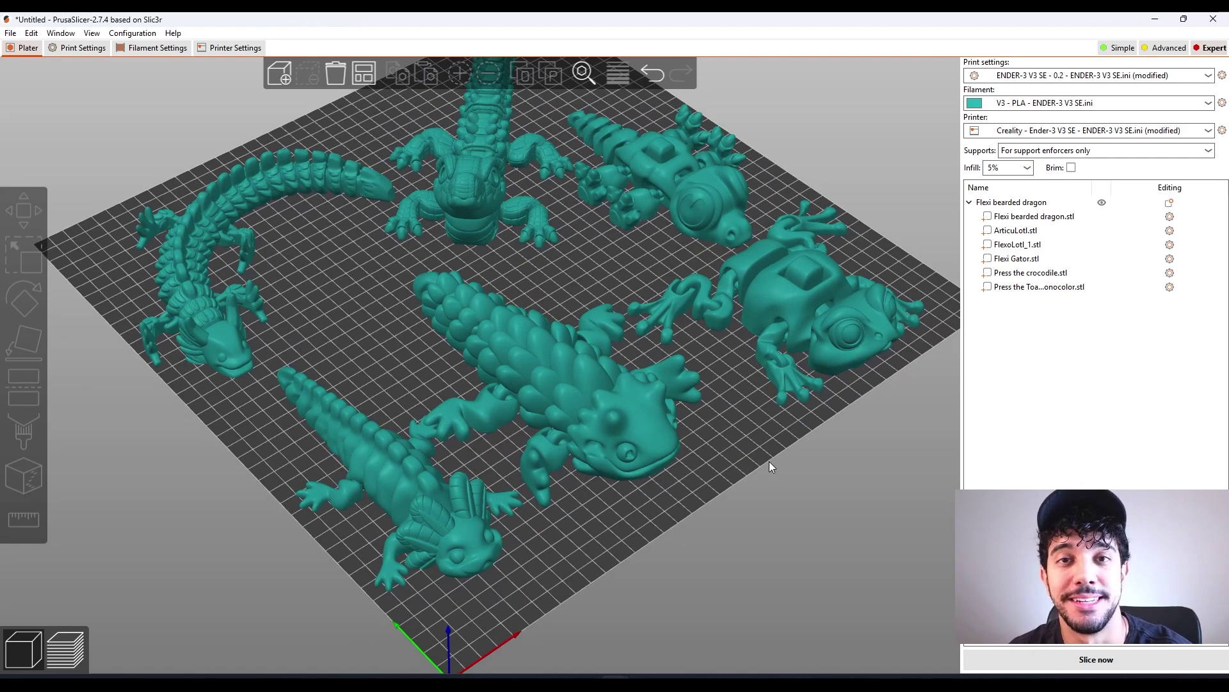
left_click(78, 49)
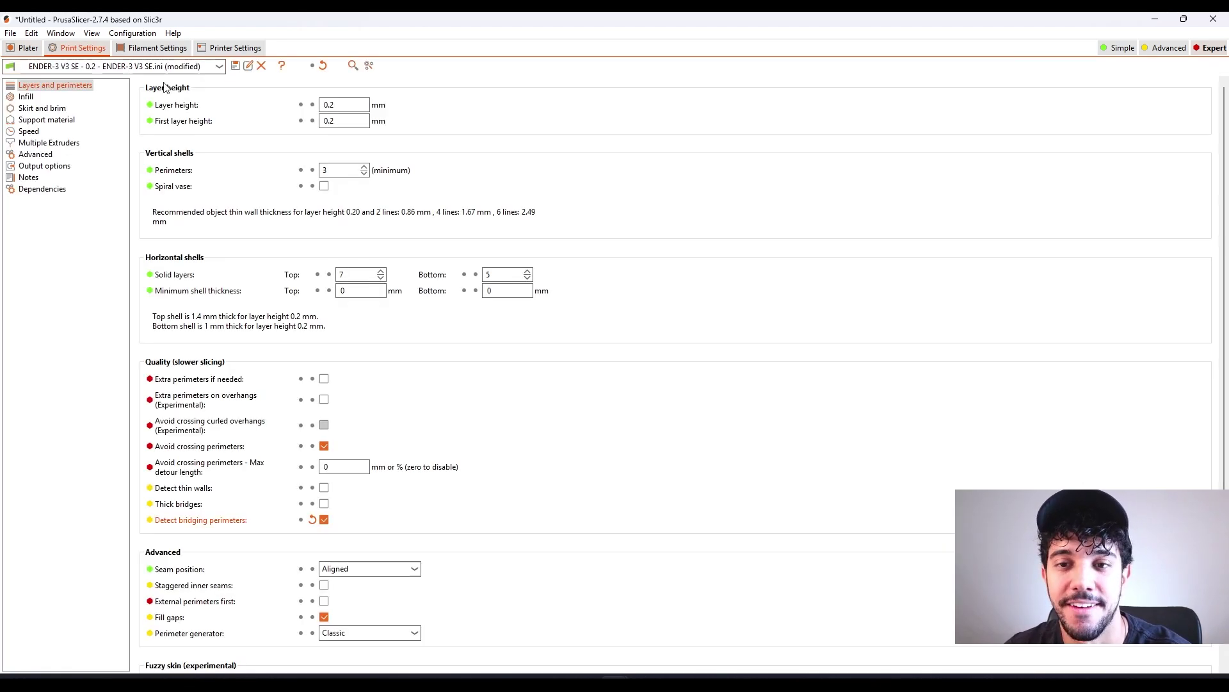
Change Layer height and First layer height from 0.2 to 0.16 mm
double_click(345, 105)
type("0.16")
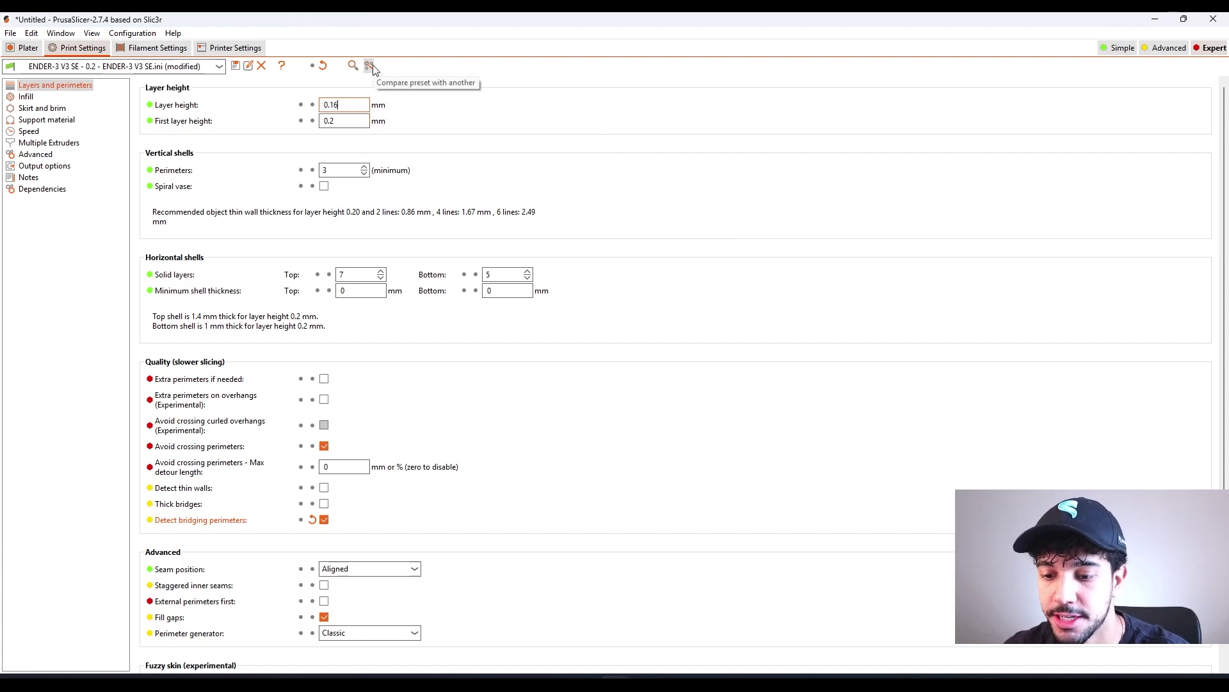
double_click(349, 121)
type("0.16")
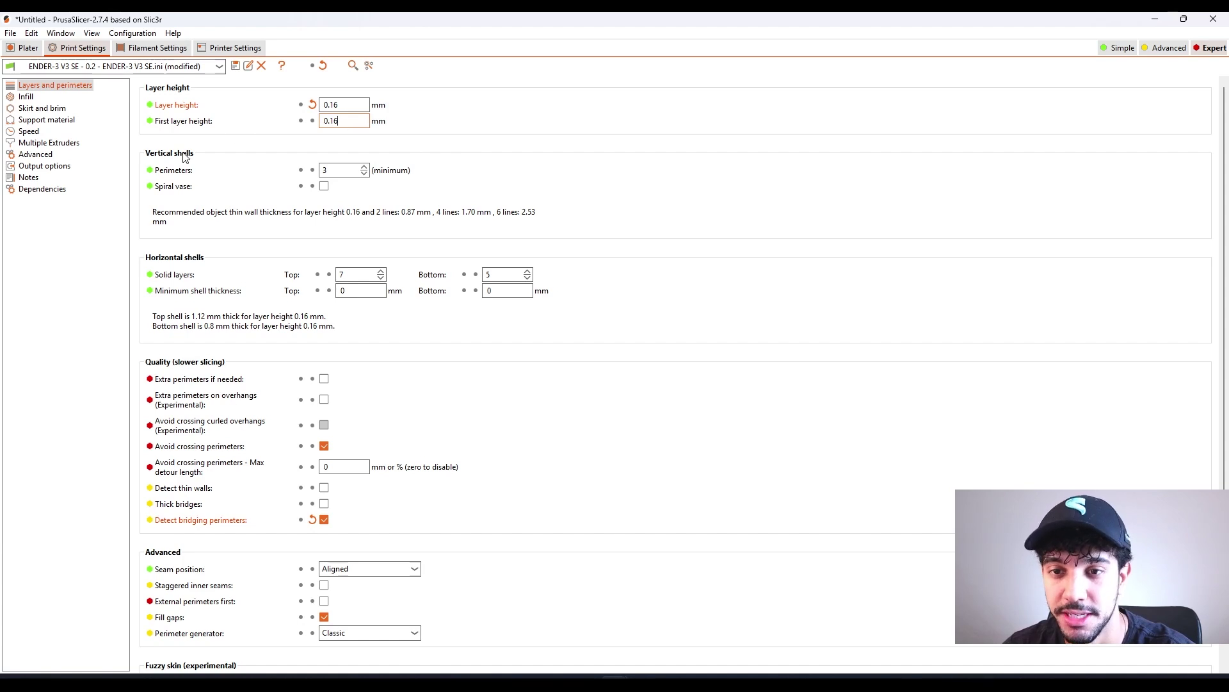
left_click(343, 167)
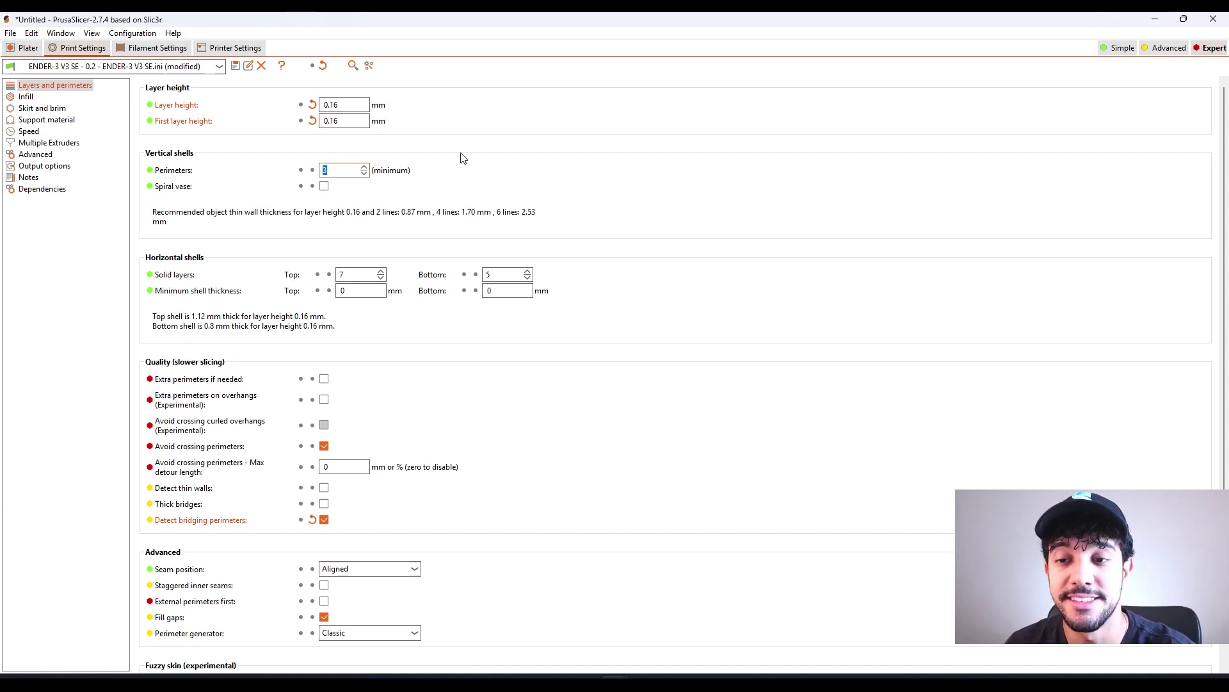
left_click(26, 97)
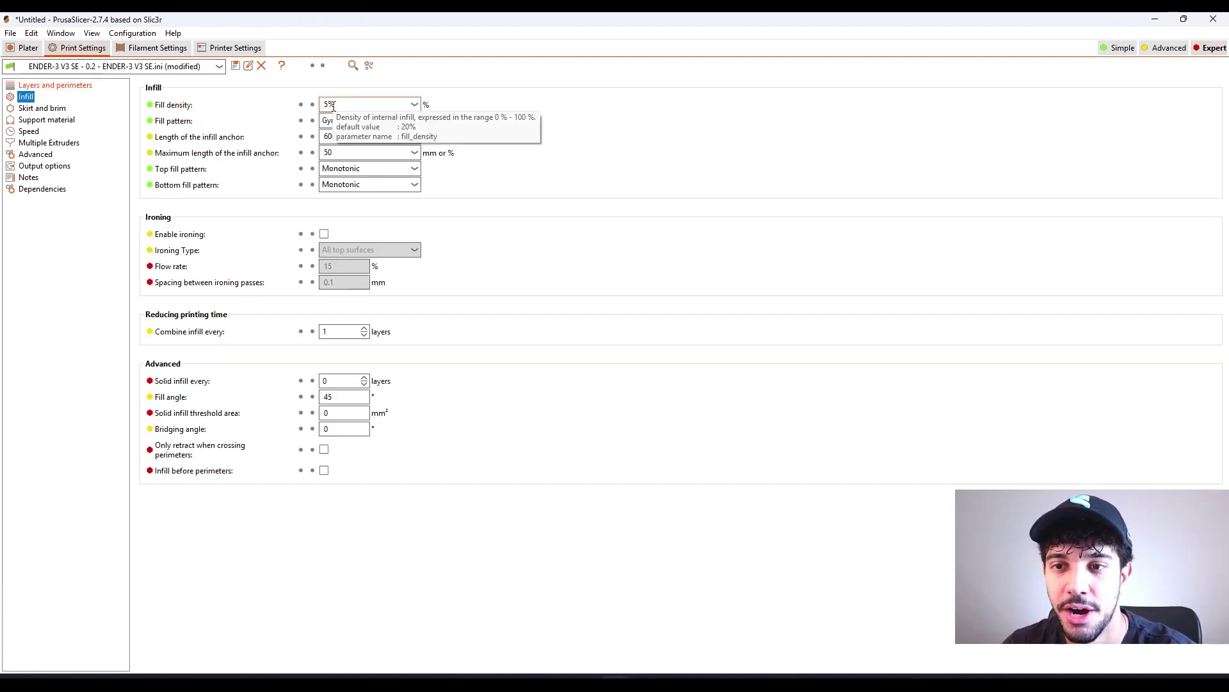
Change Fill density from 5% to 10%, then return to the Plater's top-down bed view
left_click(329, 104)
key("BackSpace")
type("10")
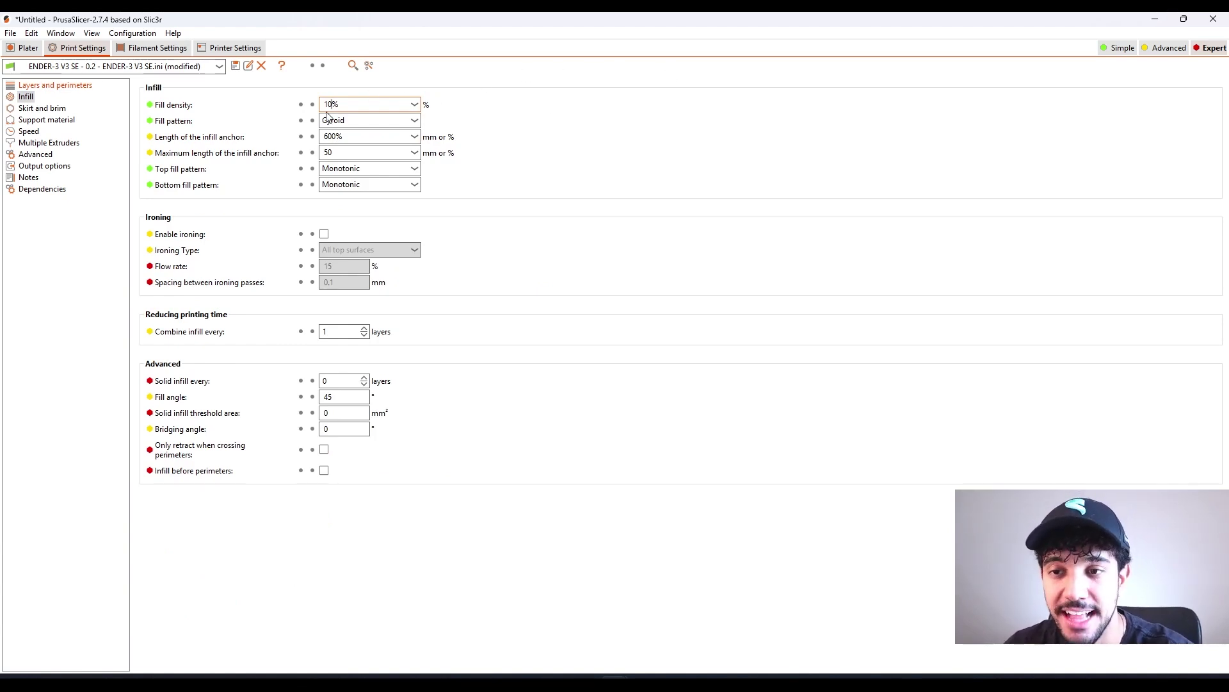
left_click(28, 109)
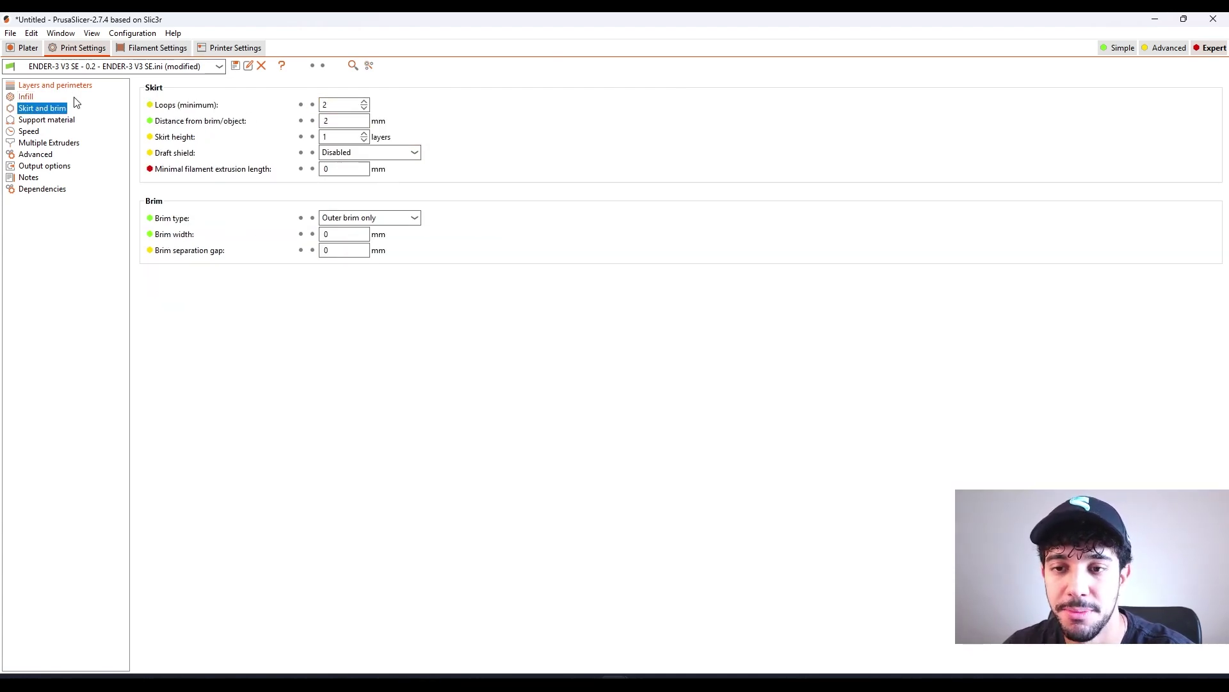
left_click(26, 47)
left_click_drag(681, 510, 674, 240)
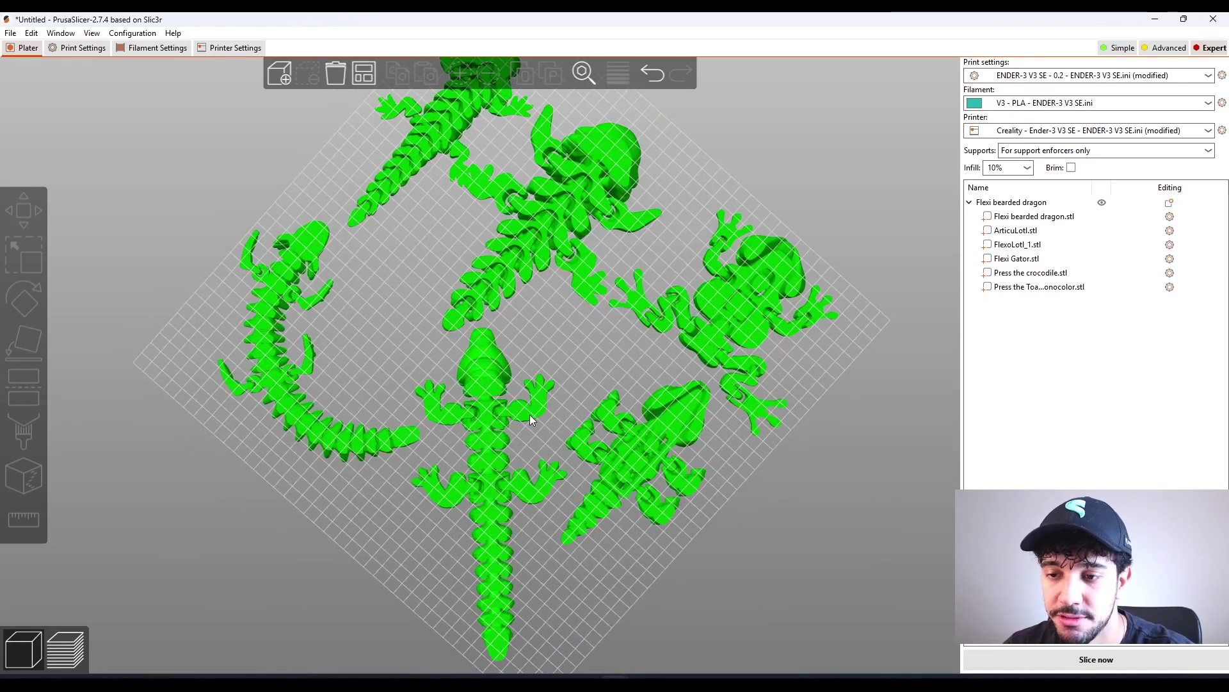
scroll(529, 414, "up", 3)
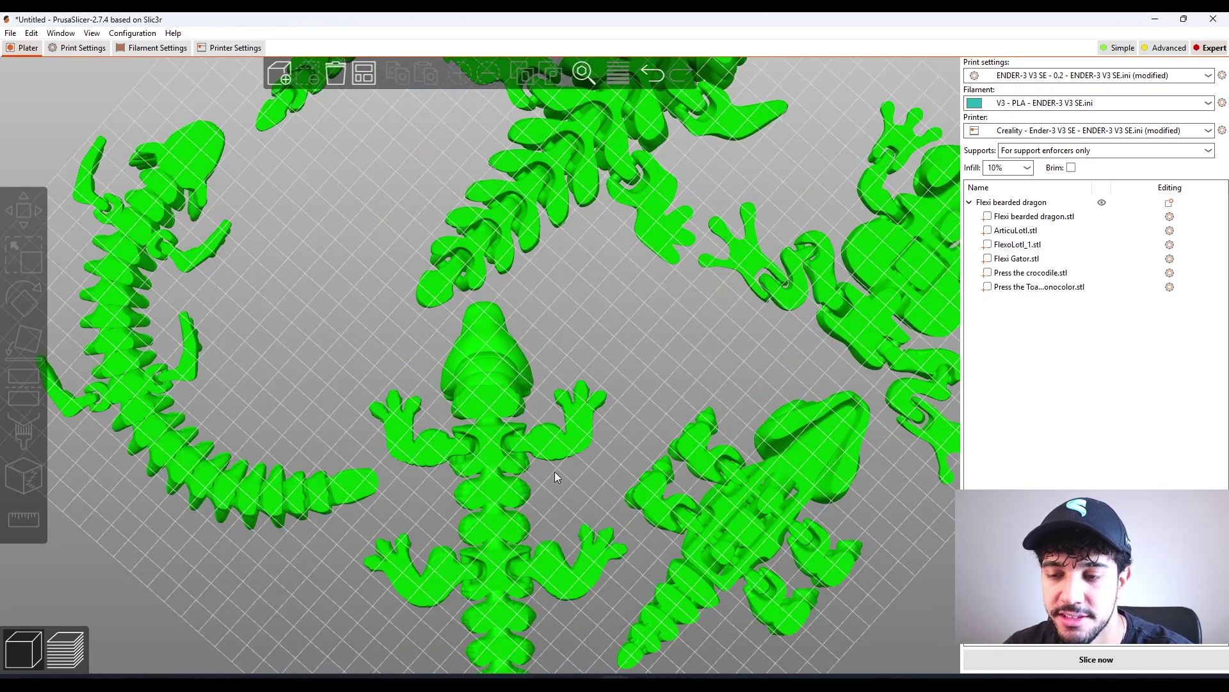
scroll(556, 472, "down", 4)
left_click_drag(397, 356, 359, 436)
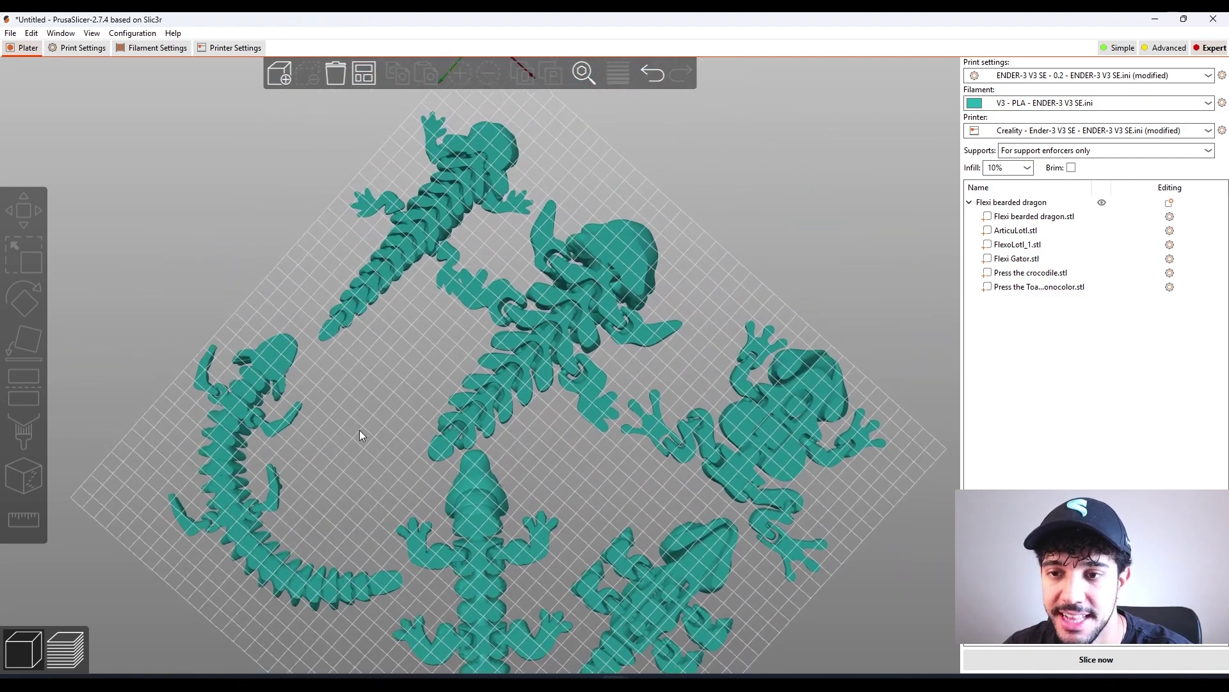
scroll(406, 276, "up", 10)
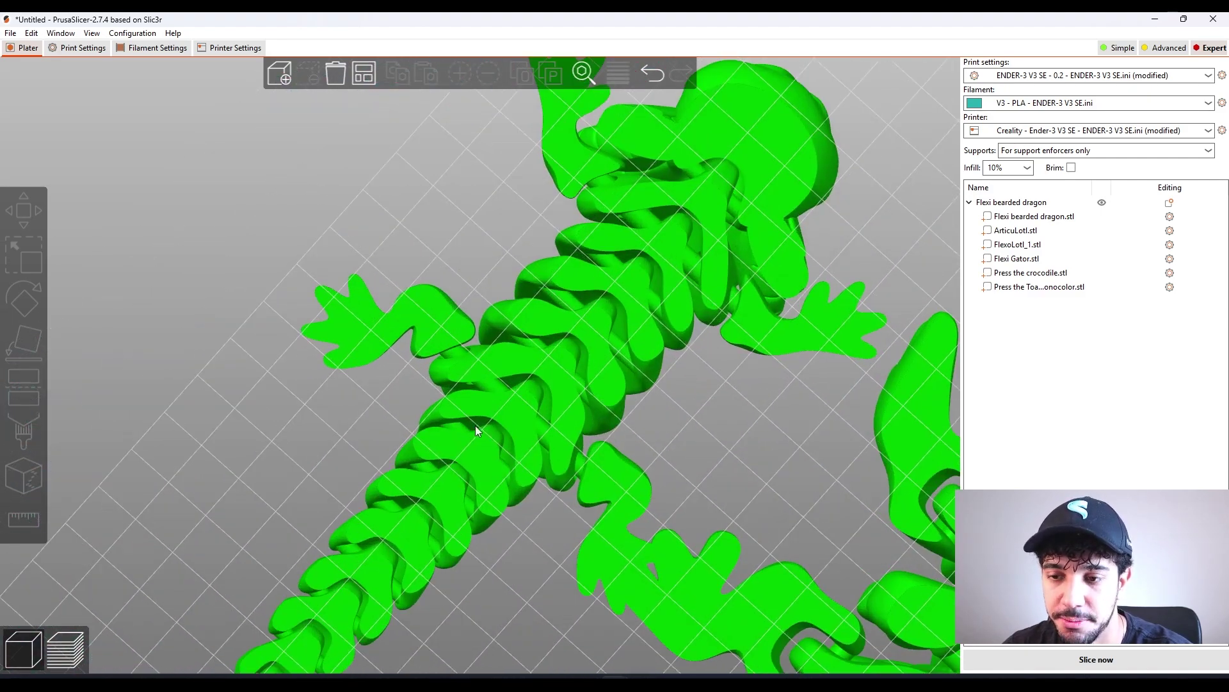
scroll(463, 422, "down", 6)
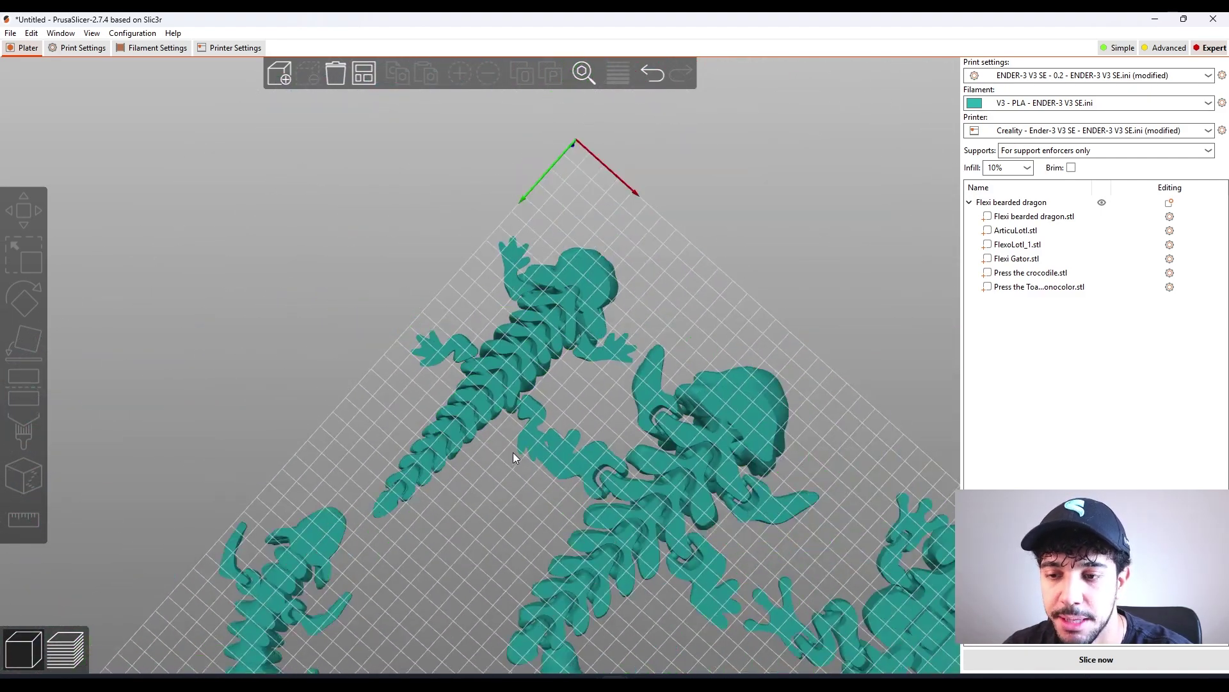
scroll(576, 404, "down", 5)
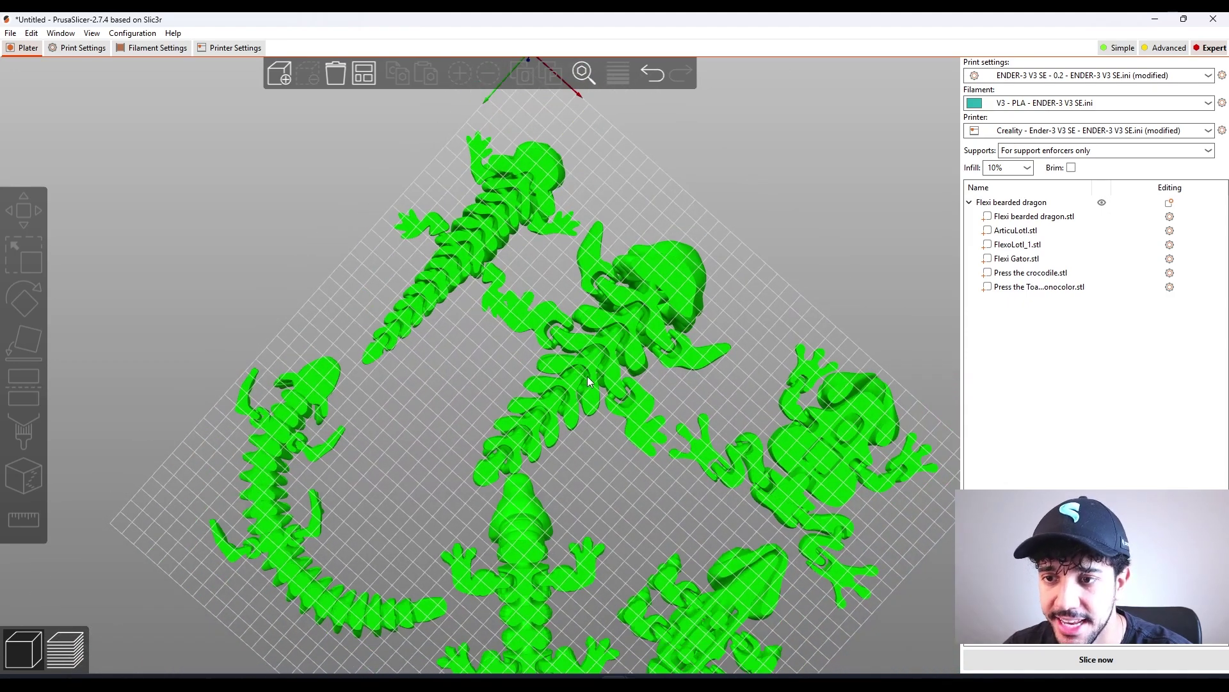
scroll(539, 363, "up", 5)
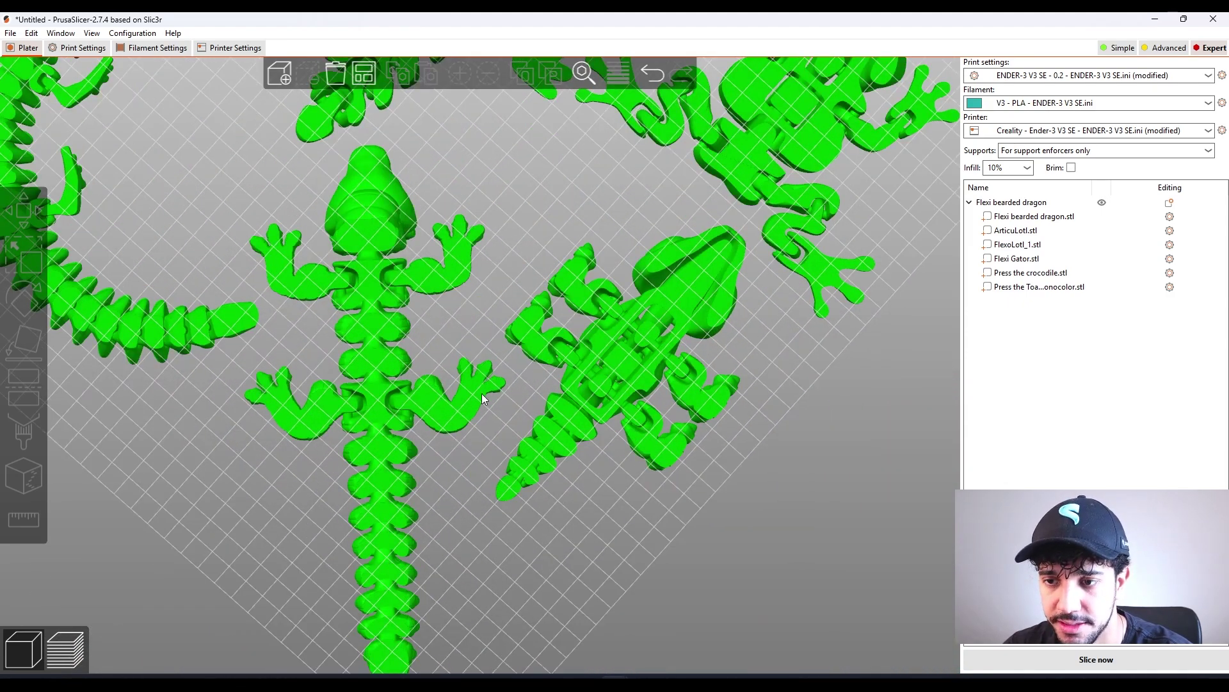
scroll(482, 393, "down", 5)
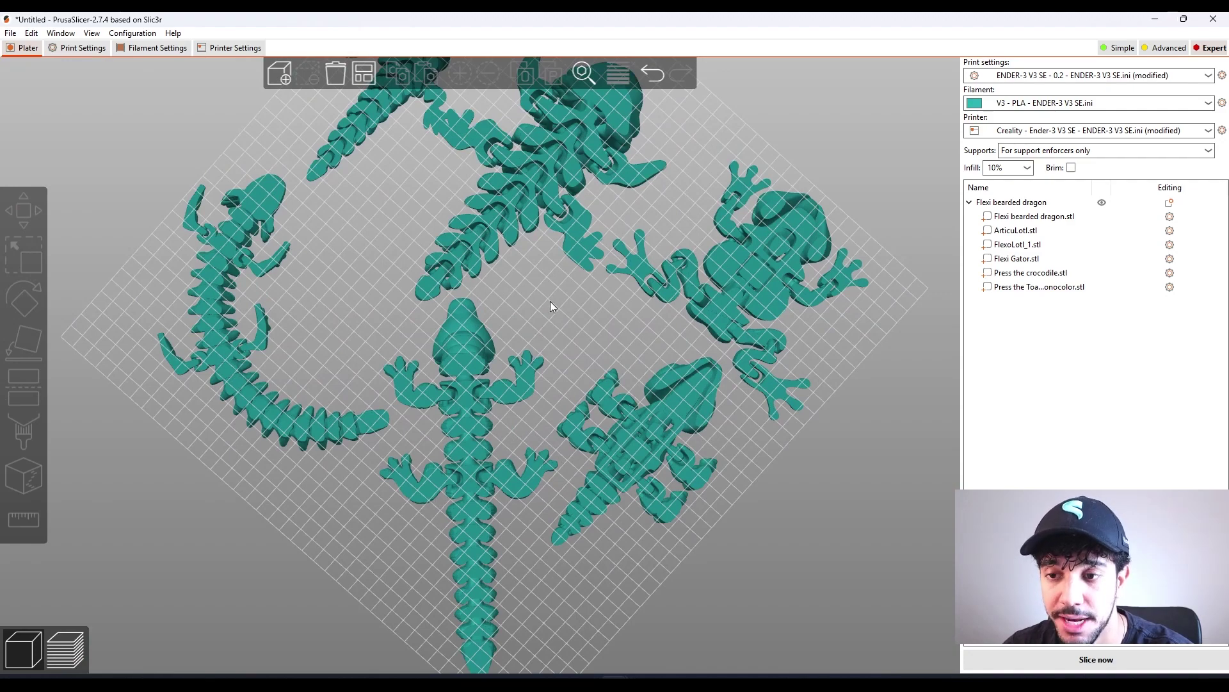
left_click_drag(551, 302, 550, 398)
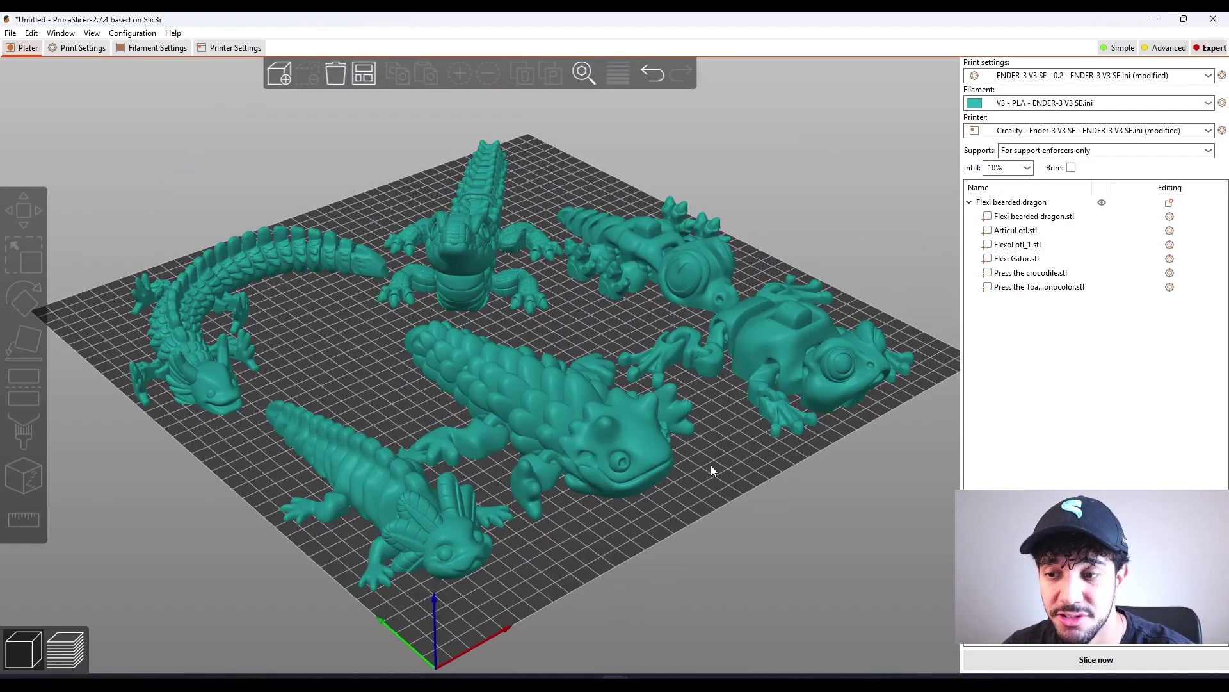
mouse_move(711, 465)
left_mouse_down()
mouse_move(721, 461)
mouse_move(718, 478)
mouse_move(692, 463)
left_mouse_up()
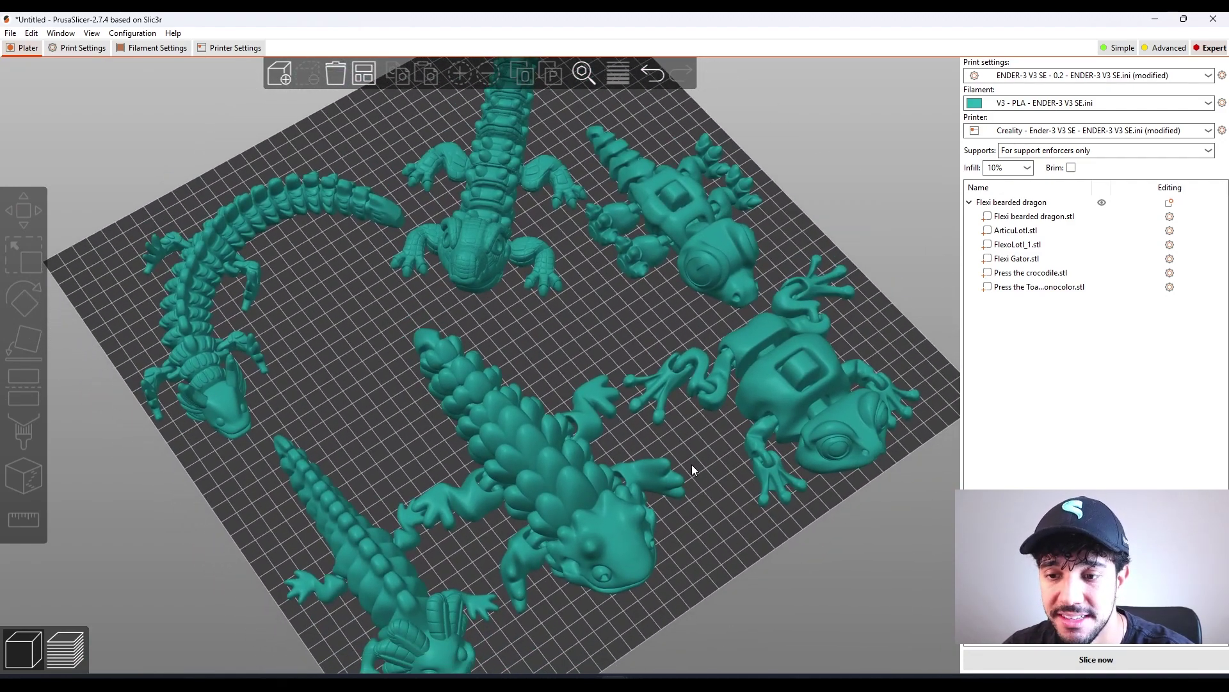
left_click(552, 445)
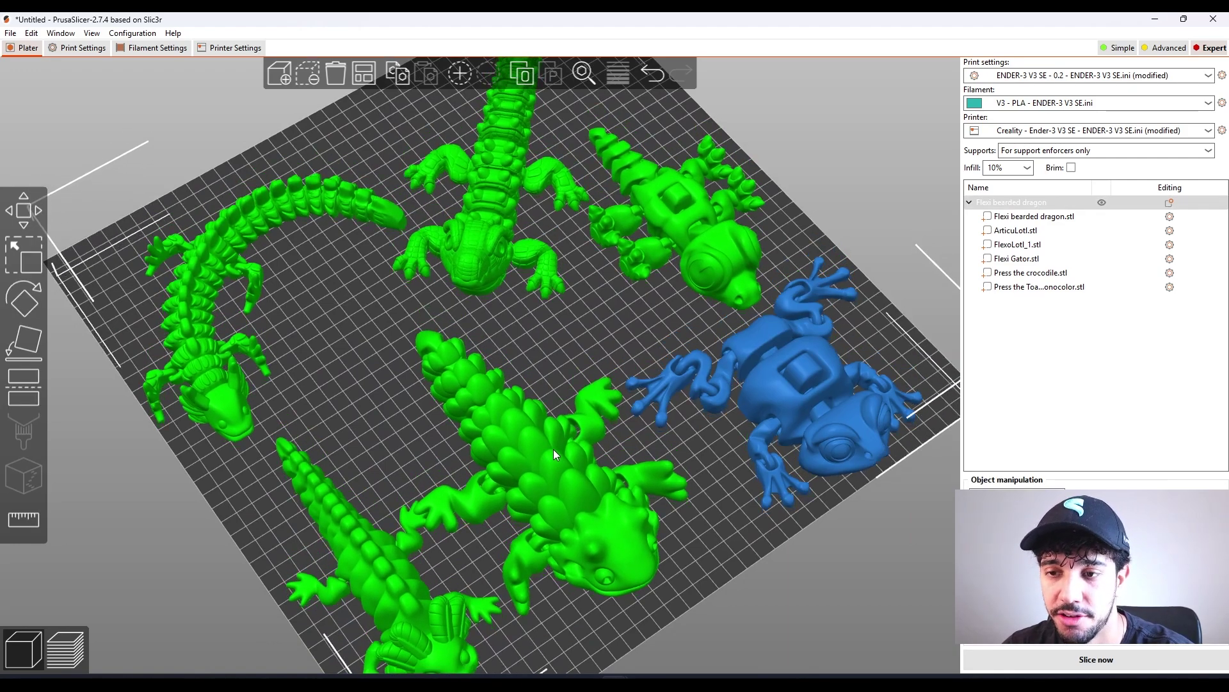
middle_click_drag(553, 449, 550, 442)
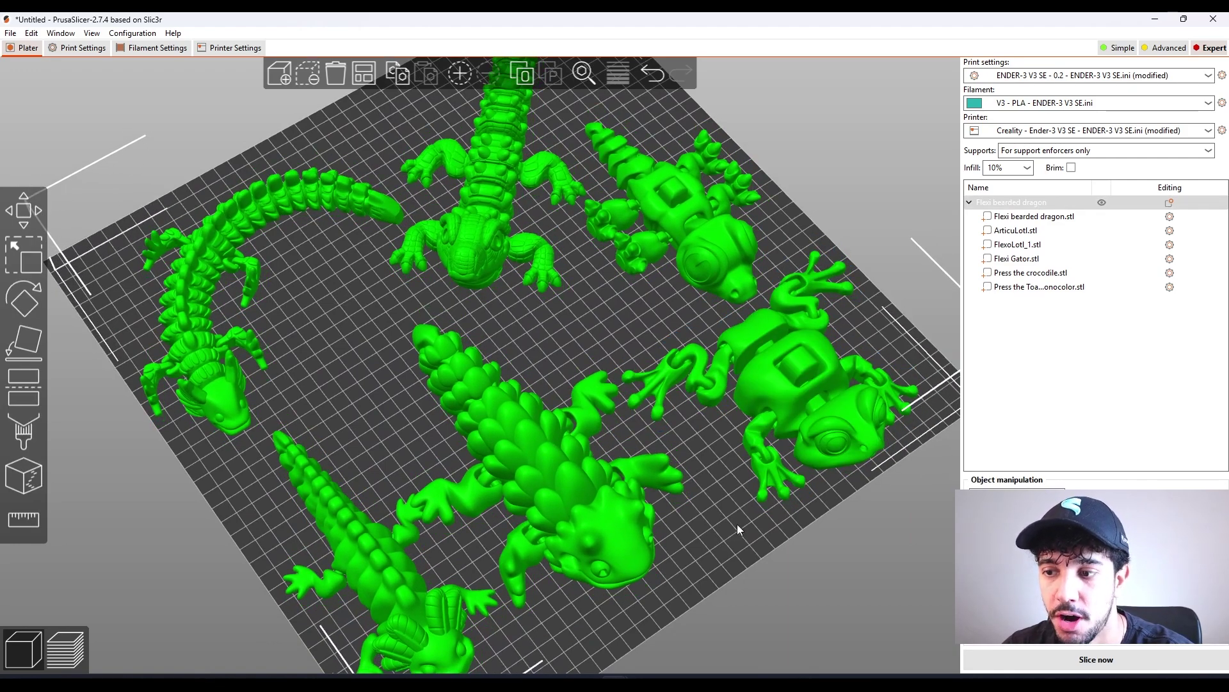
left_click(762, 560)
key("0")
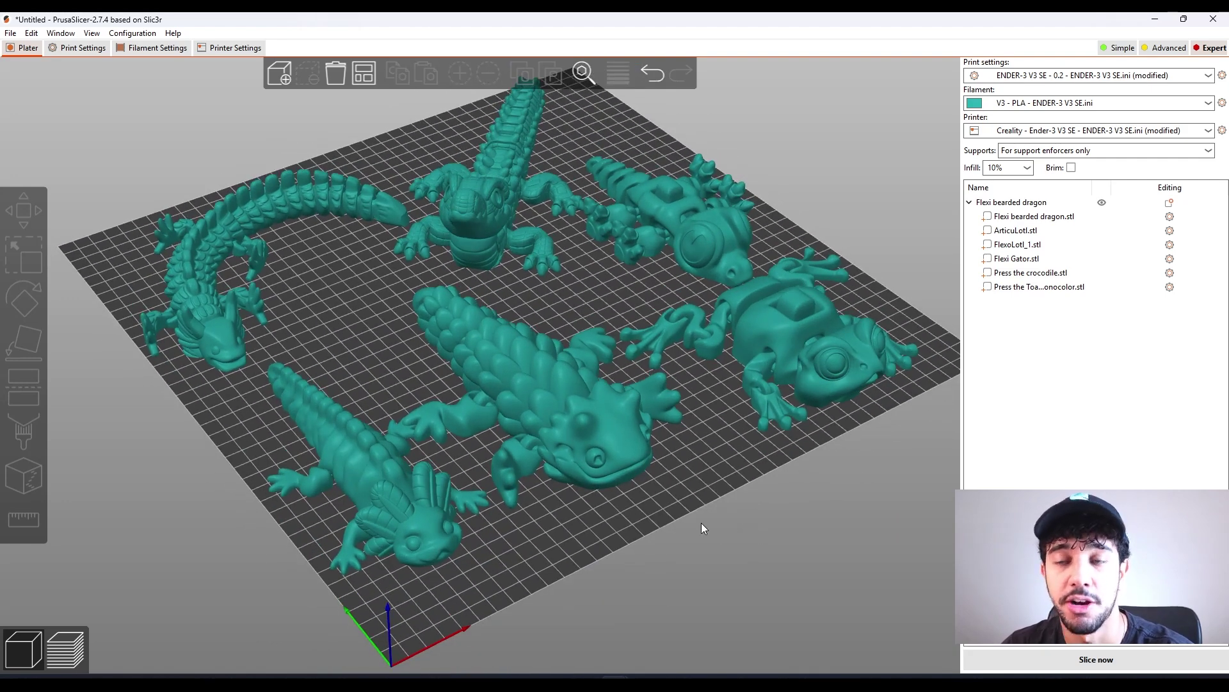
scroll(698, 524, "down", 2)
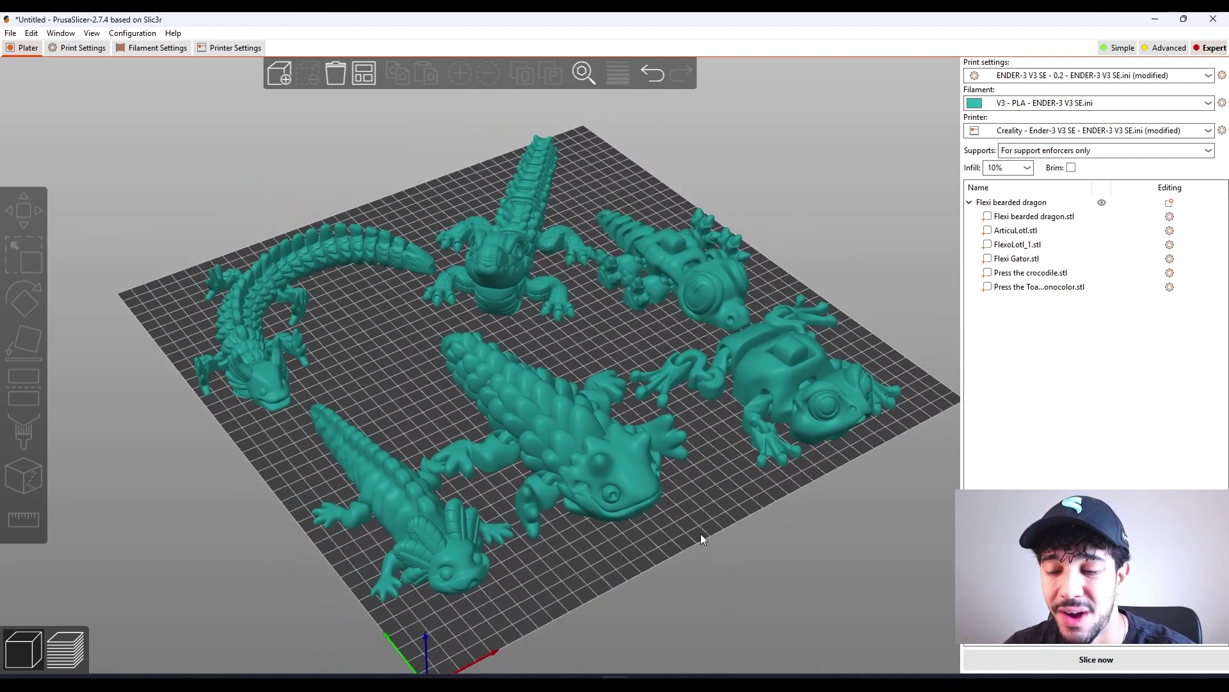
left_click(580, 501)
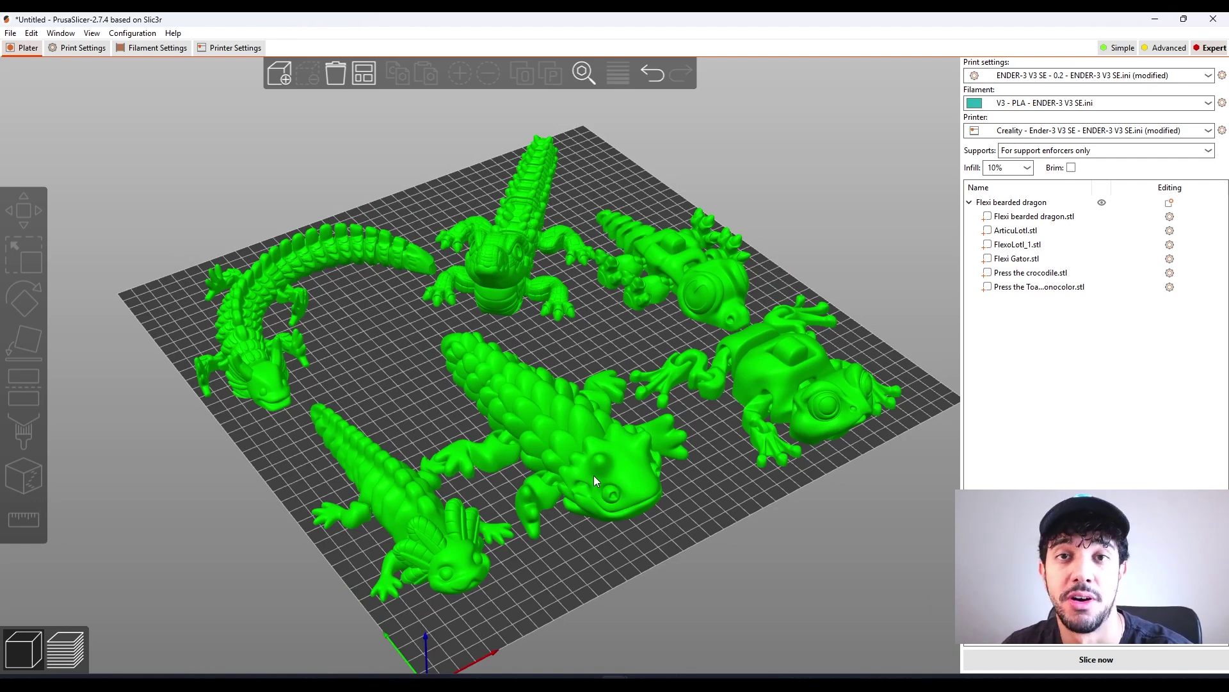
left_click(606, 325)
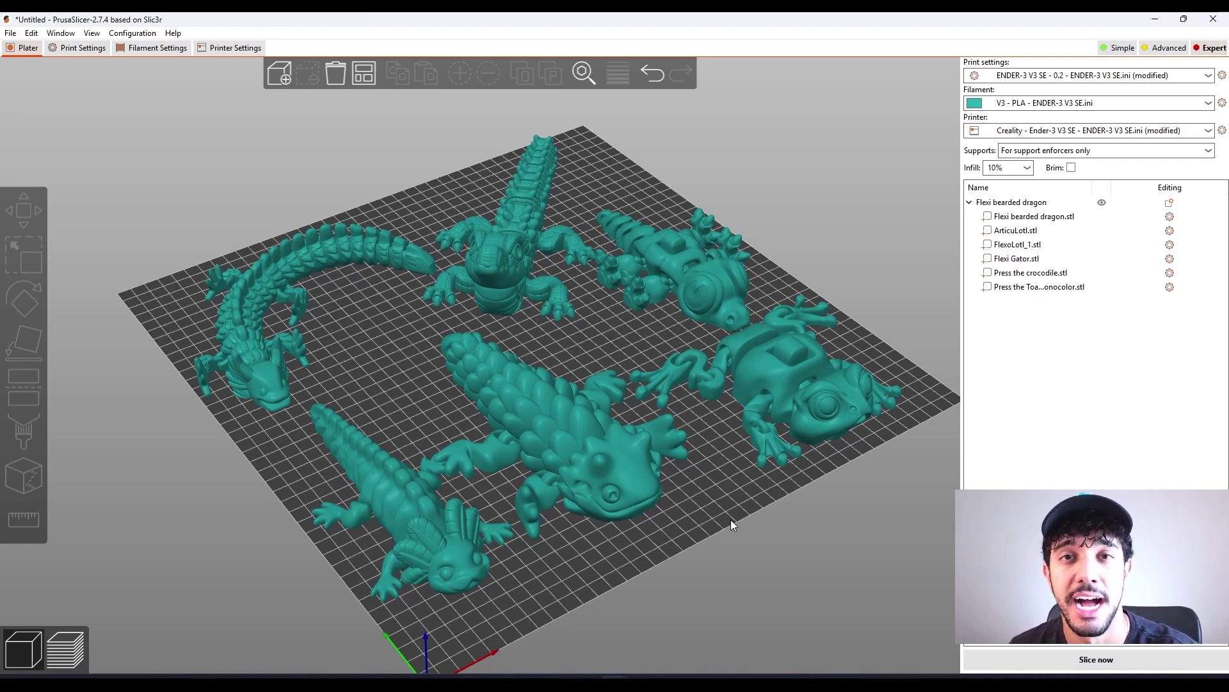
Select and then deselect all six models, and orbit the bed view slightly
left_click(593, 402)
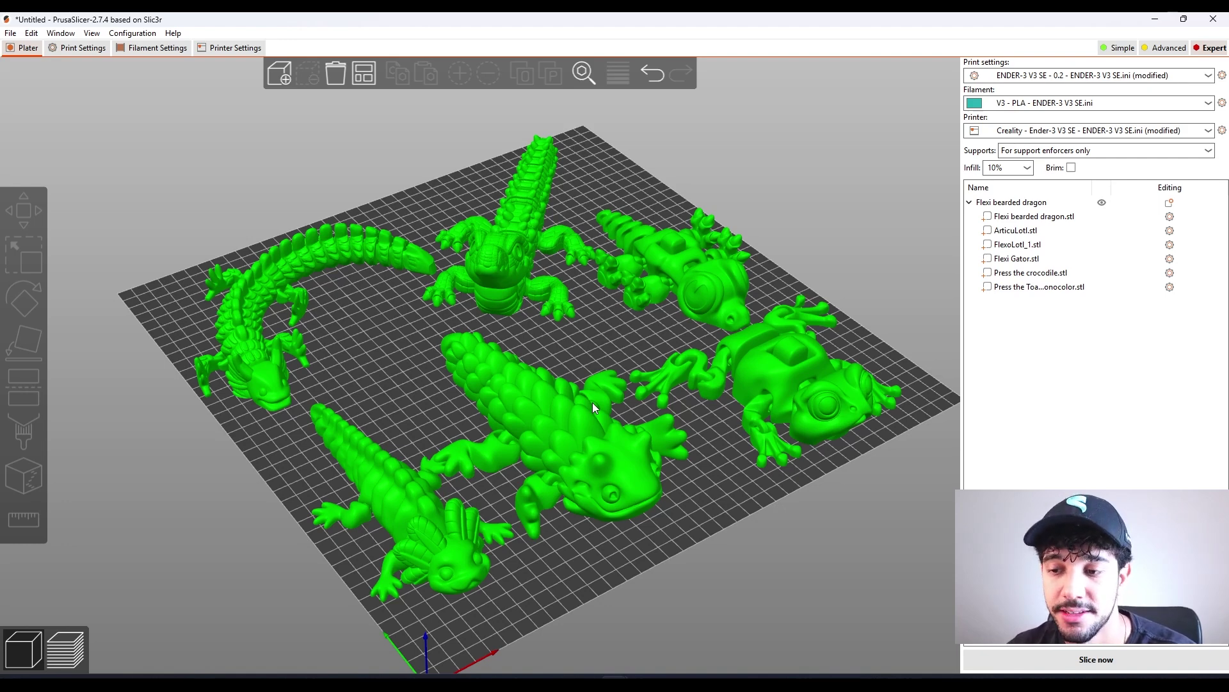
left_click(720, 525)
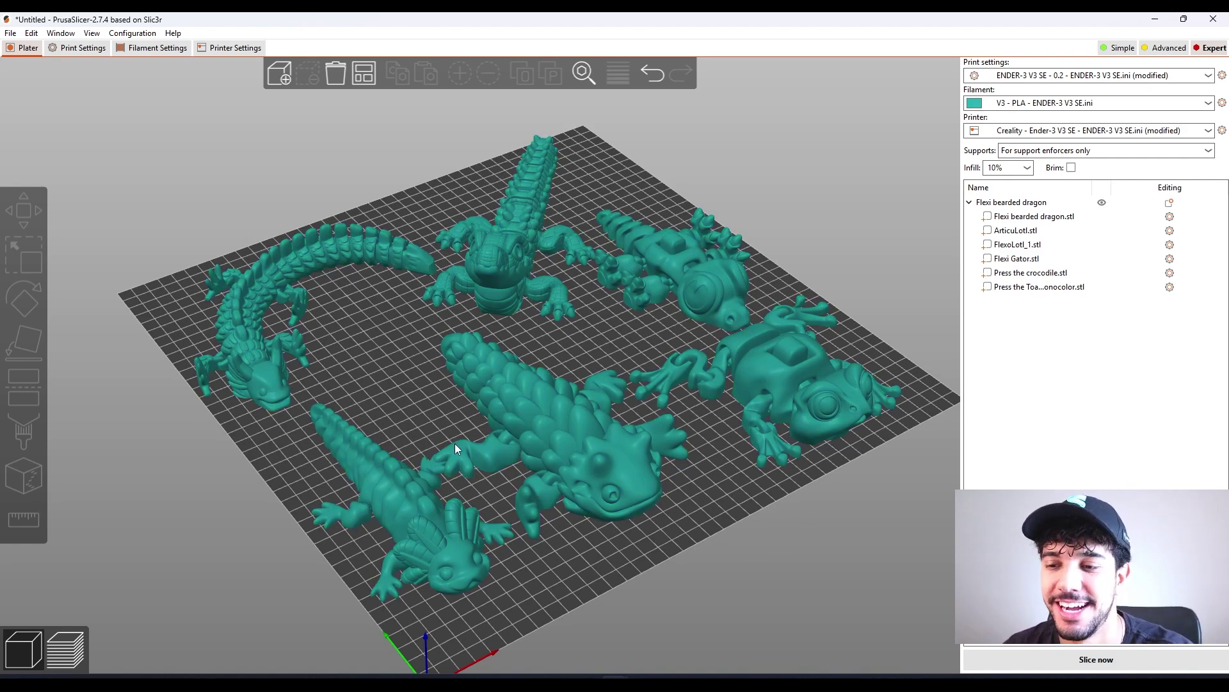
left_click_drag(702, 569, 657, 523)
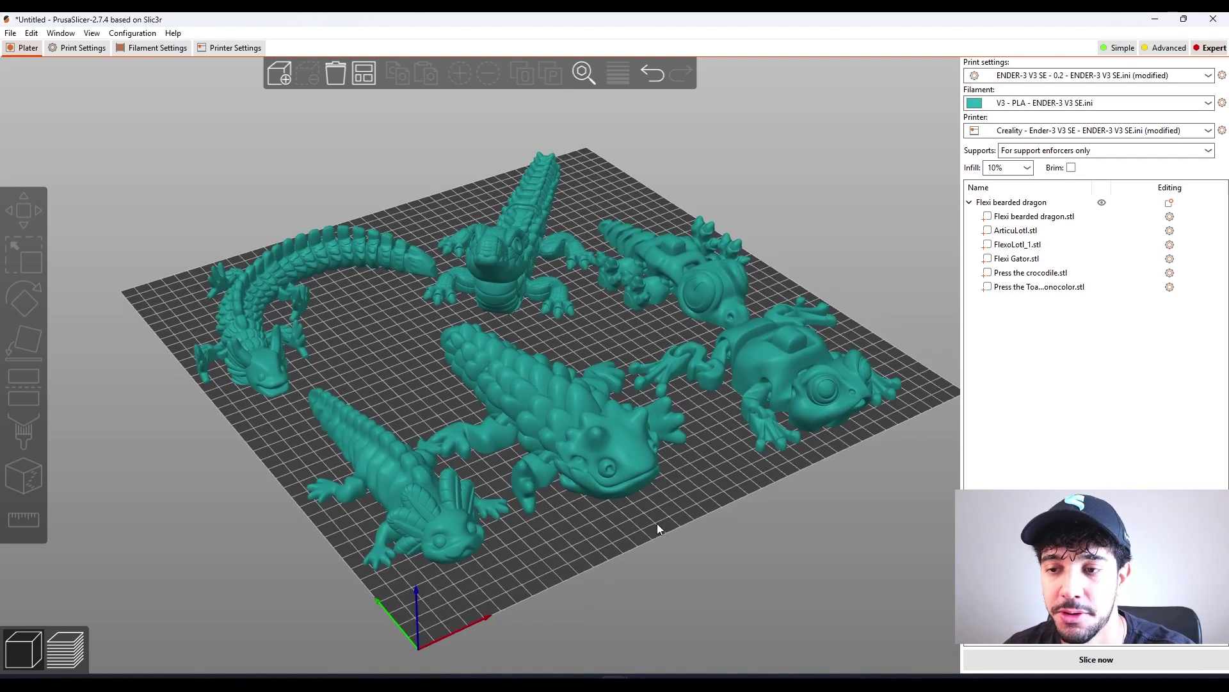
Uncheck Generate support material on the Support material page of Print Settings
left_click(87, 48)
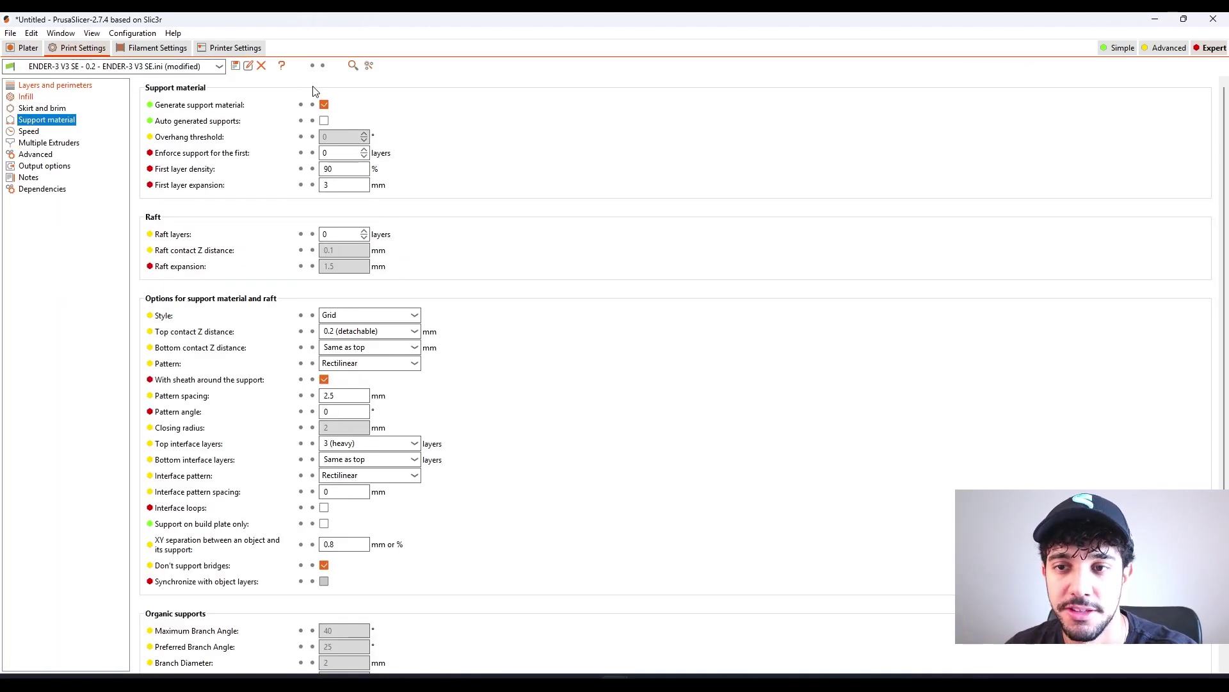
left_click(324, 104)
mouse_move(237, 161)
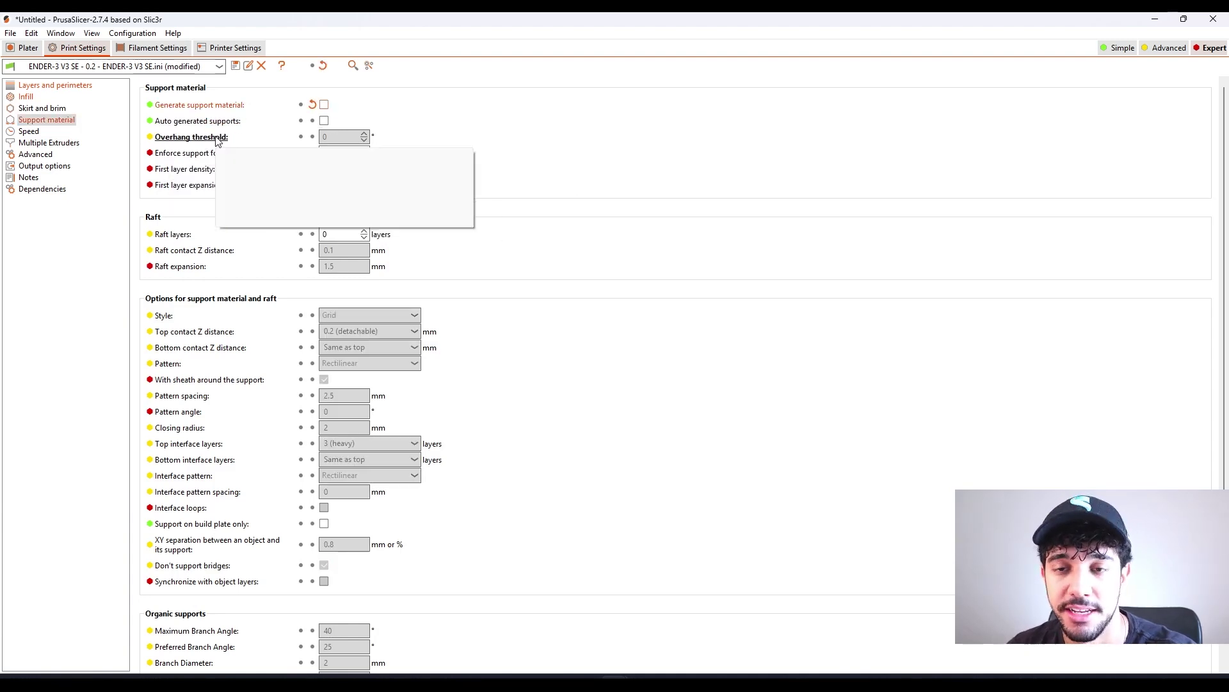
left_click(29, 131)
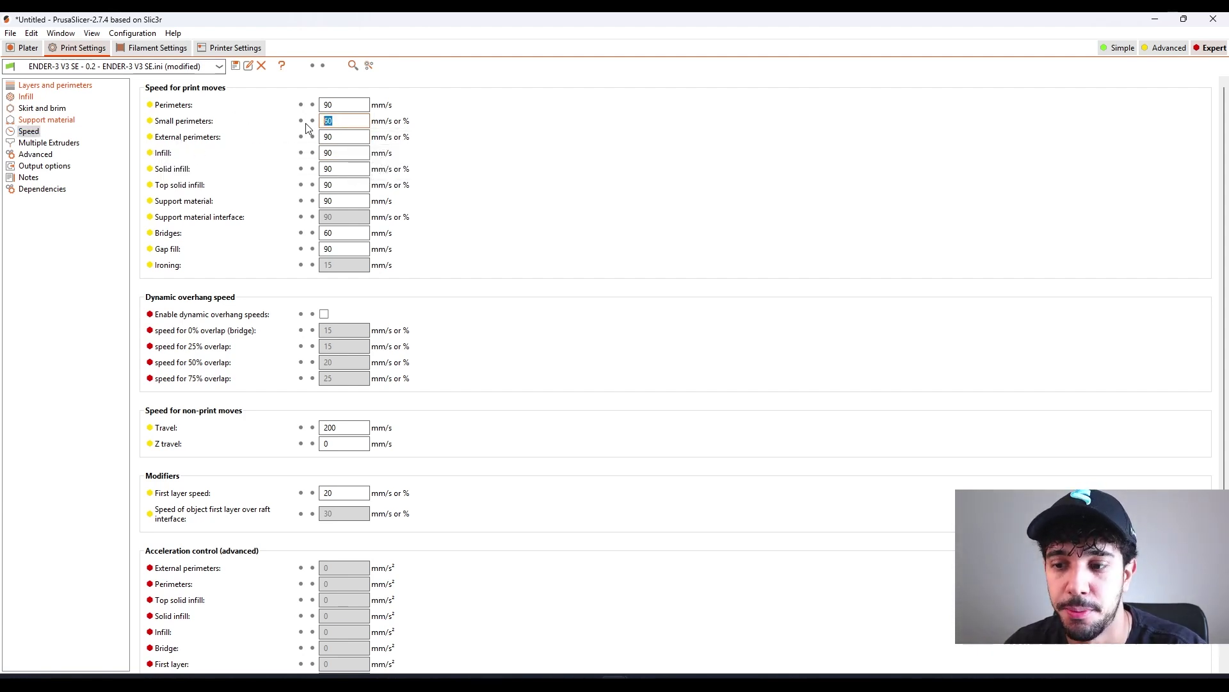
Set Small perimeters speed to 55 mm/s, leaving First layer speed at 20 mm/s
key("BackSpace")
key("BackSpace")
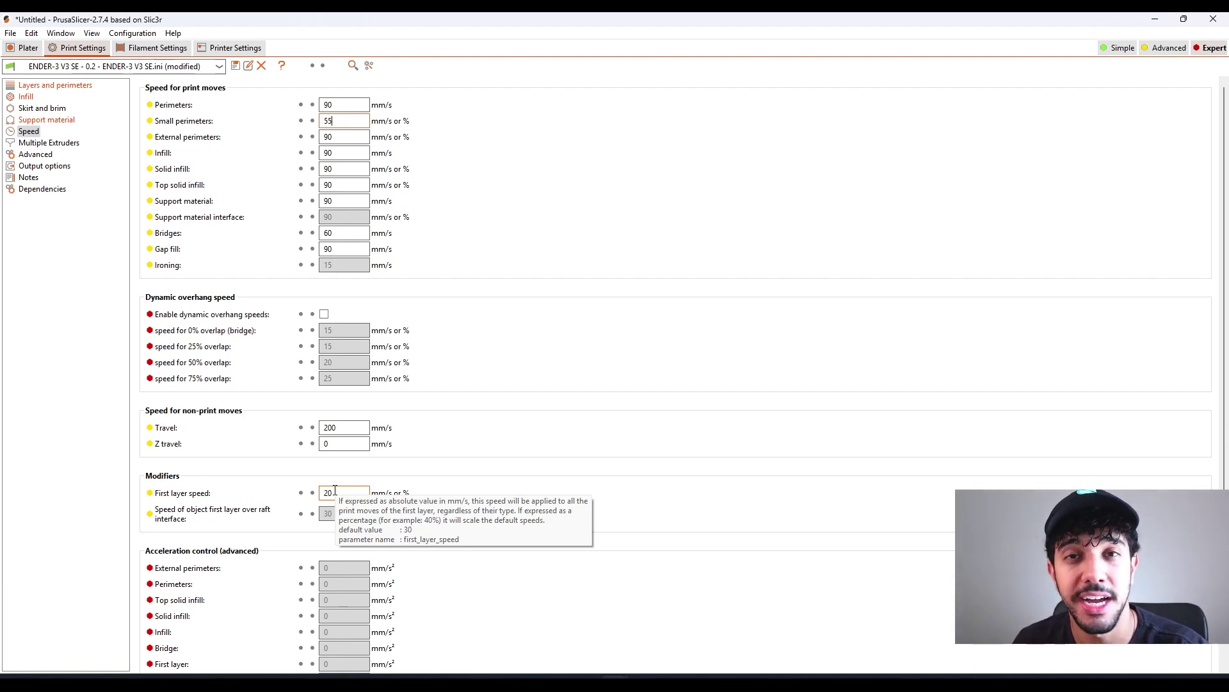
left_click(334, 493)
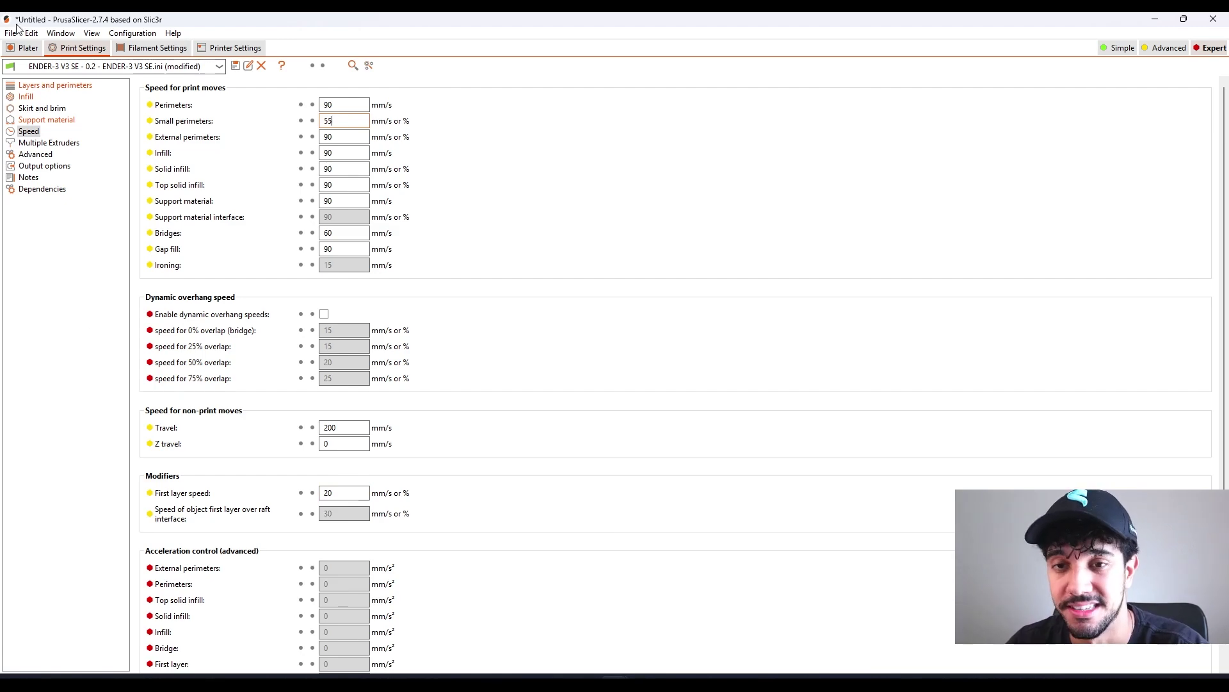
Return to the sliced preview and orbit to a closer top-down view of the dragon
left_click(26, 48)
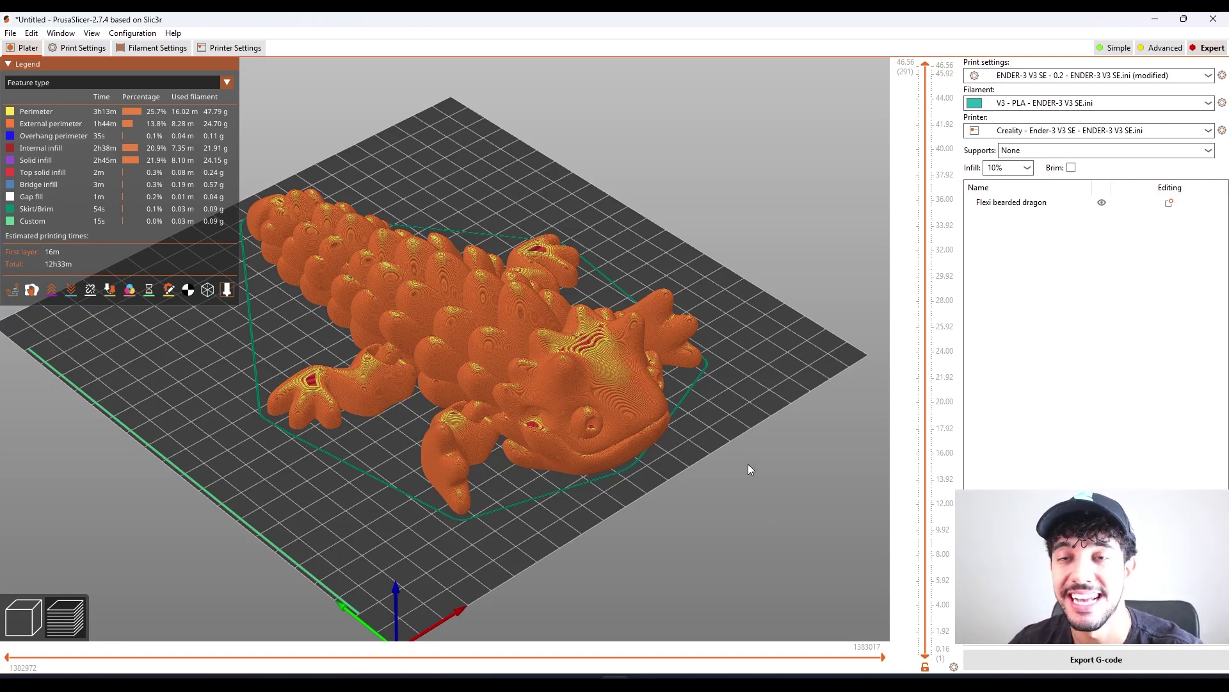
mouse_move(589, 483)
left_mouse_down()
mouse_move(610, 475)
mouse_move(603, 482)
left_mouse_up()
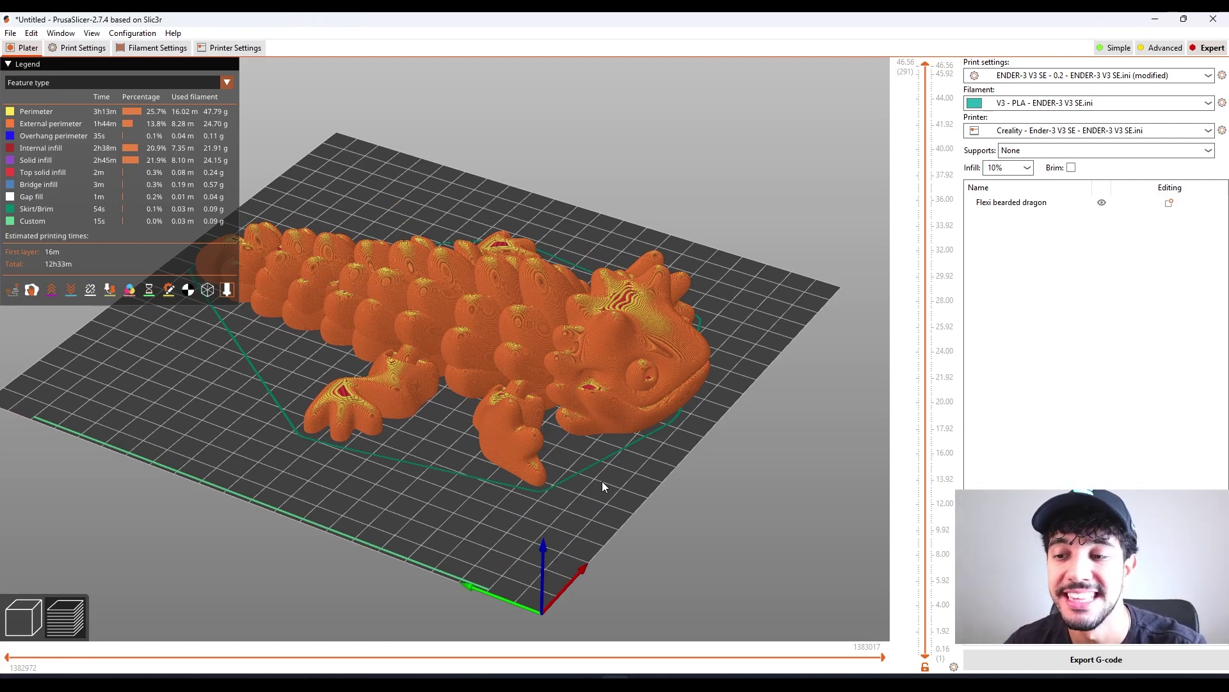
left_click_drag(646, 487, 626, 495)
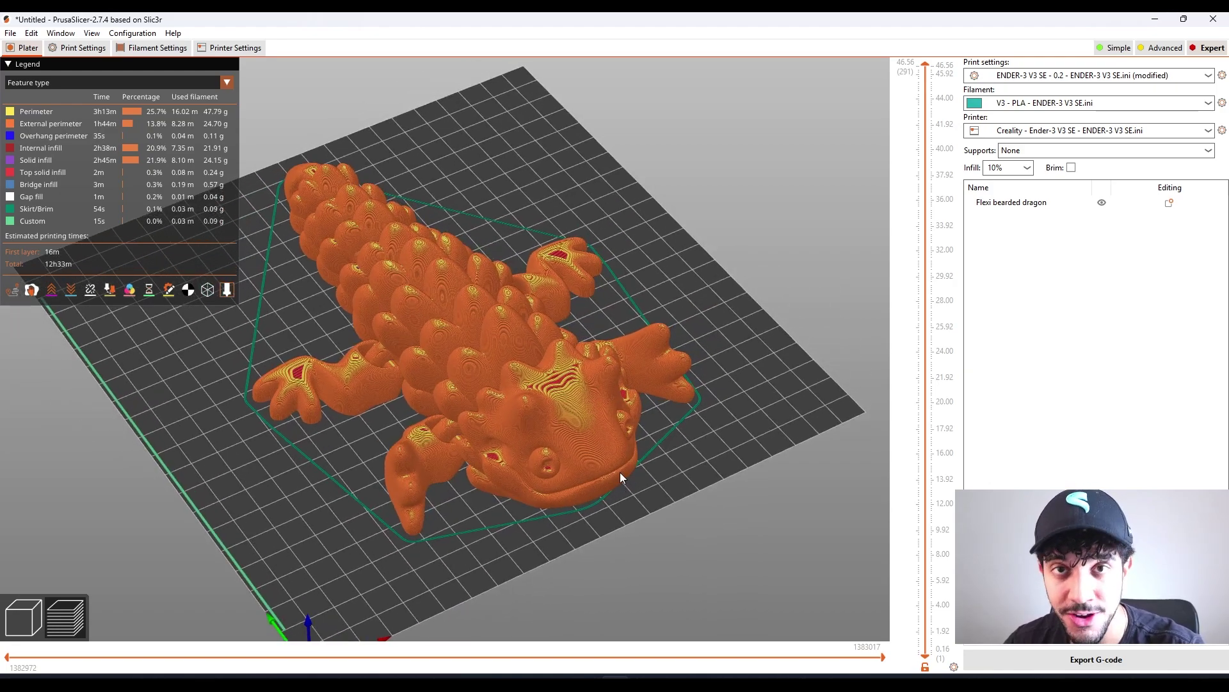
left_click_drag(637, 467, 731, 474)
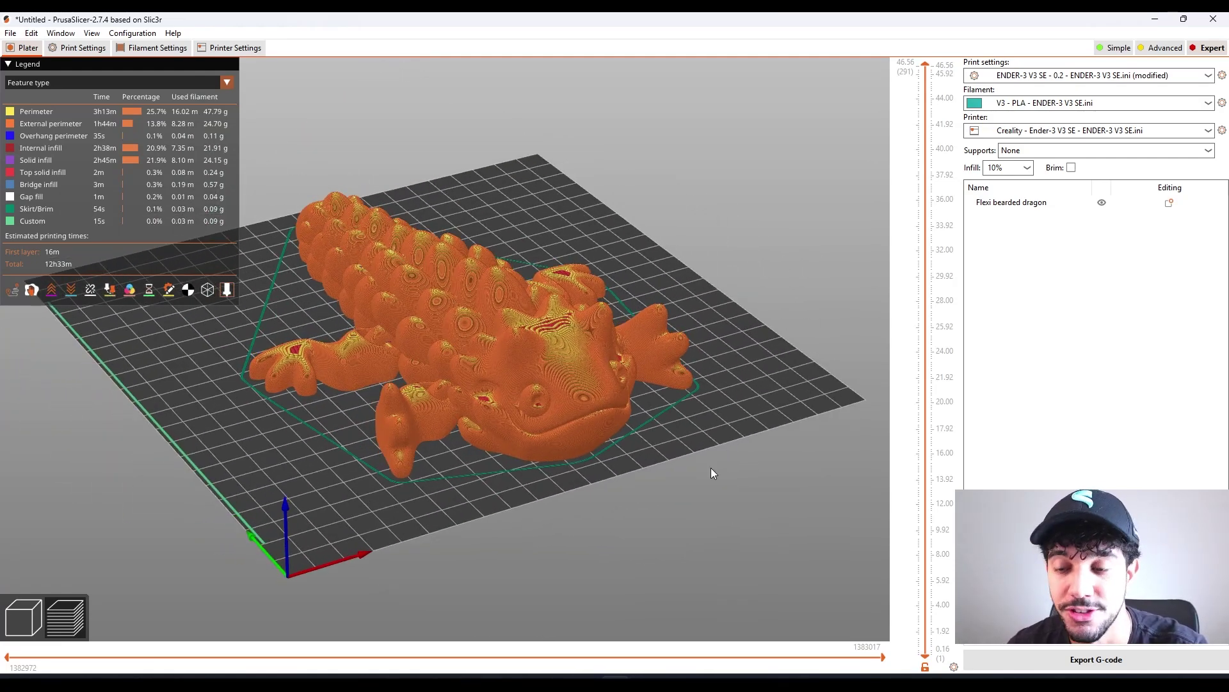
left_click_drag(691, 450, 848, 164)
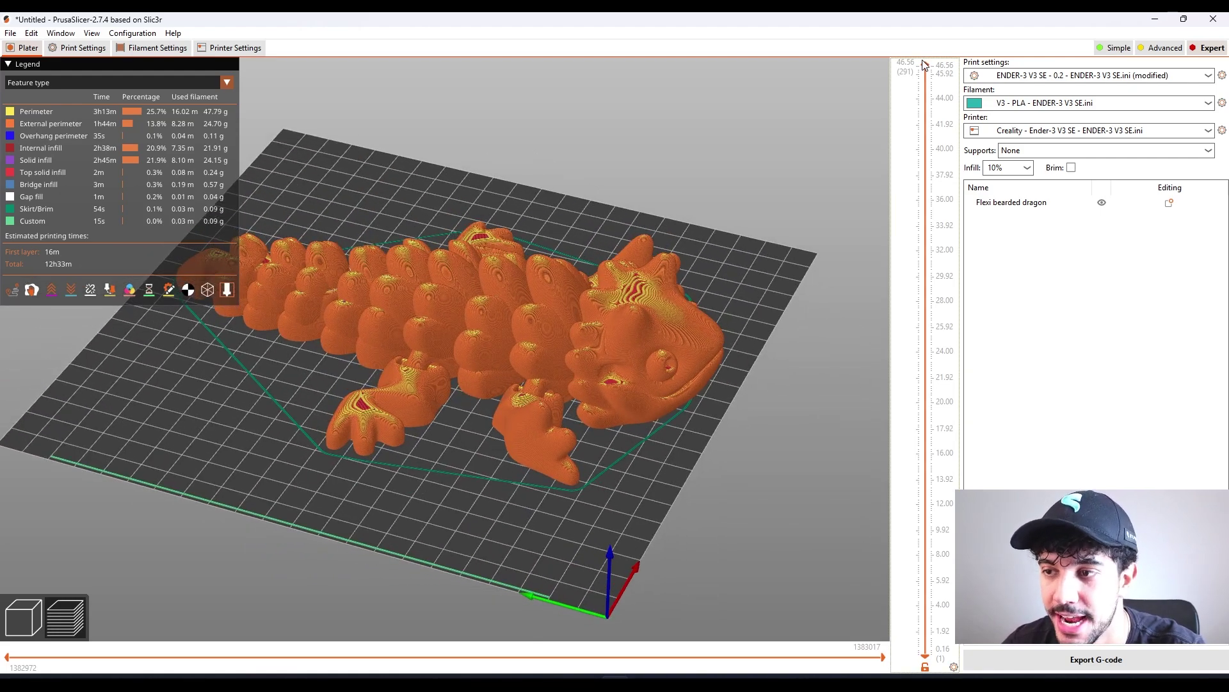
Limit the preview to layer 160 (25.60 mm) to see inside the dragon
left_click(926, 332)
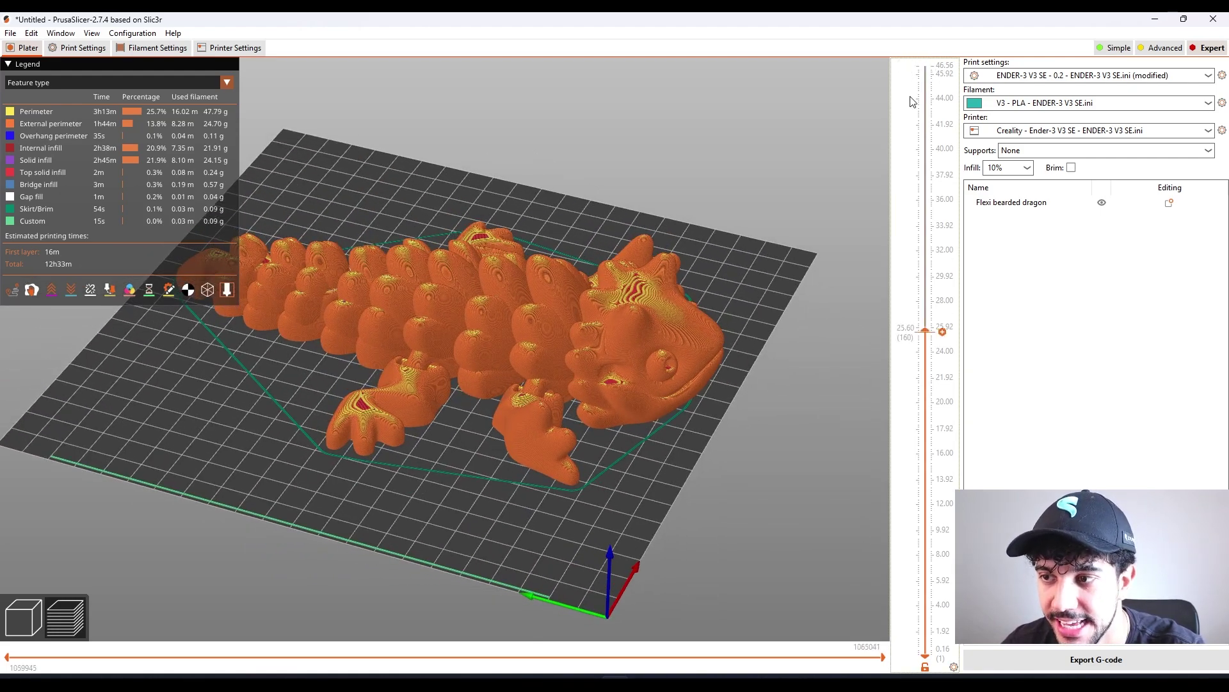
scroll(593, 306, "up", 5)
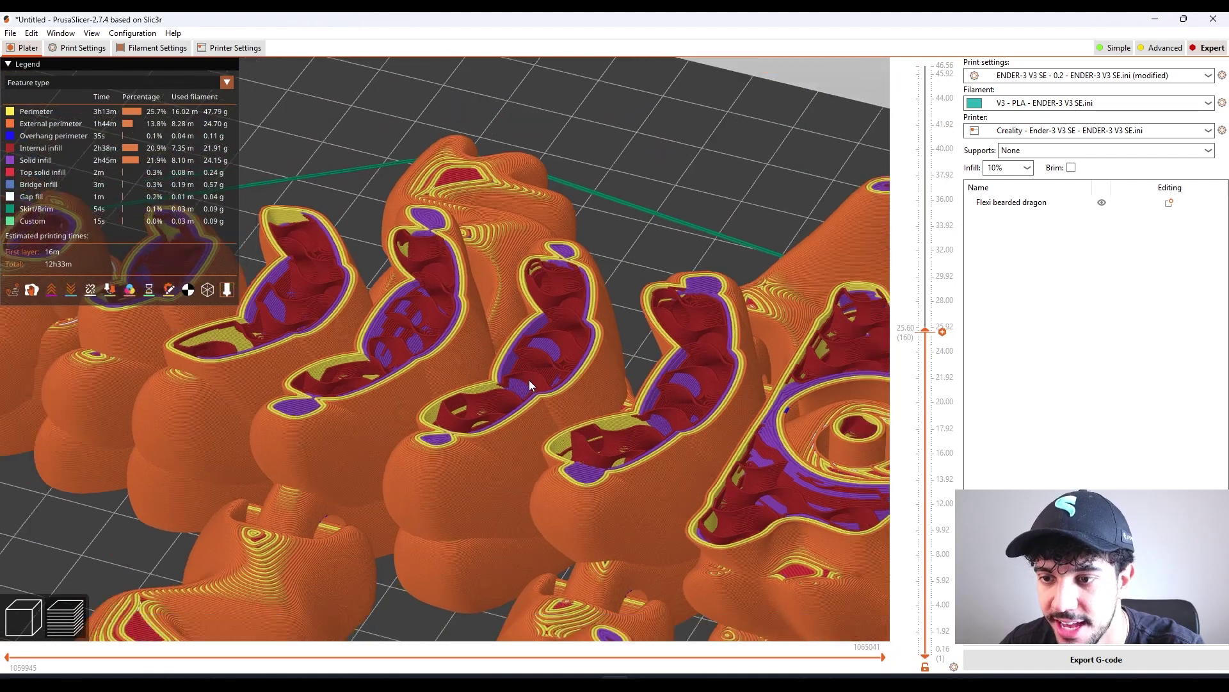
scroll(529, 379, "down", 3)
Colour the preview by Speed (mm/s) and show only layers up to 15.04 mm
left_click(199, 83)
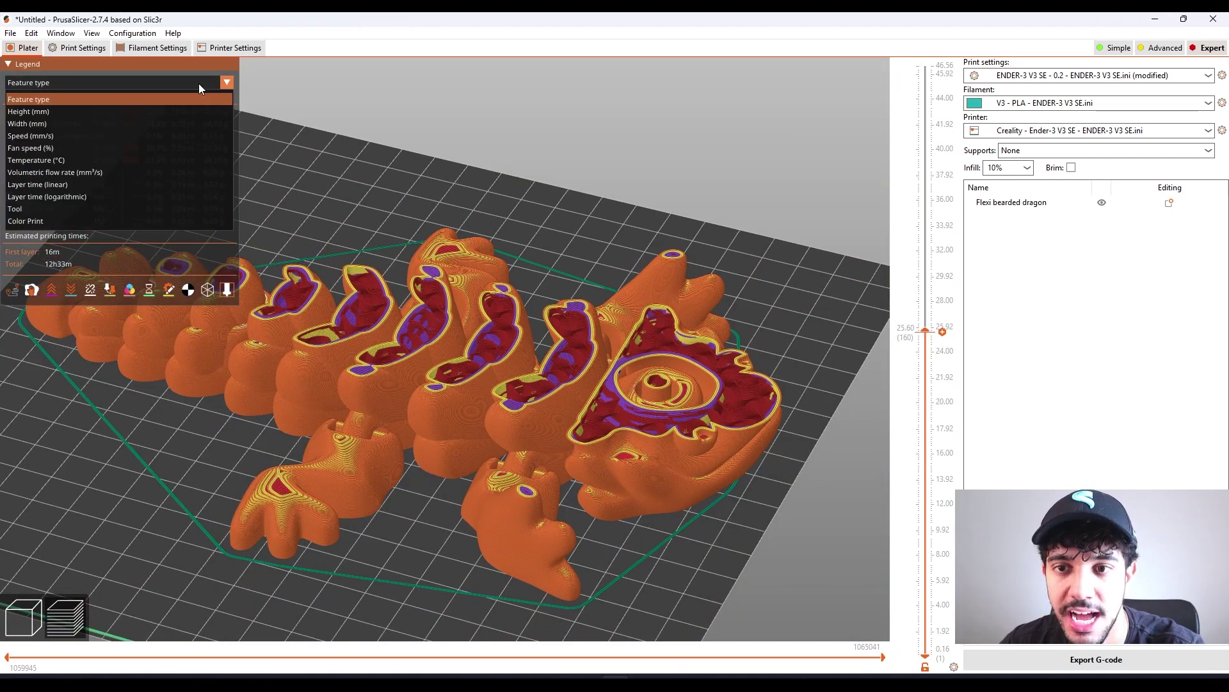
left_click(125, 137)
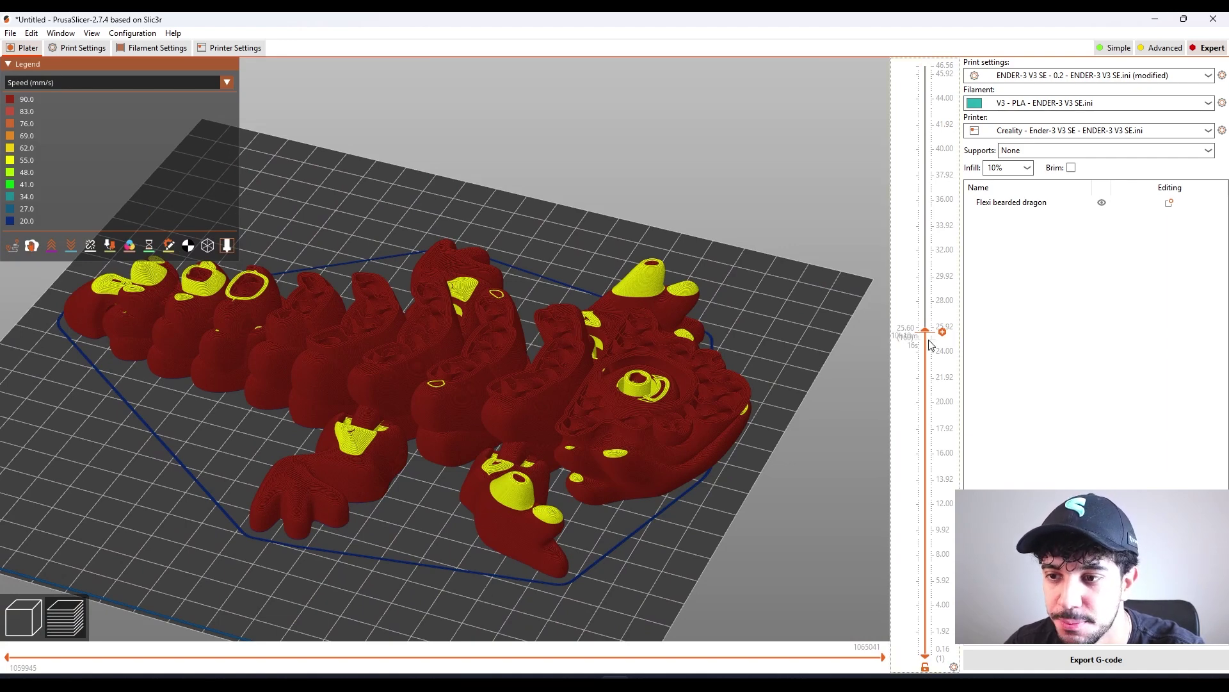
left_click_drag(926, 330, 928, 550)
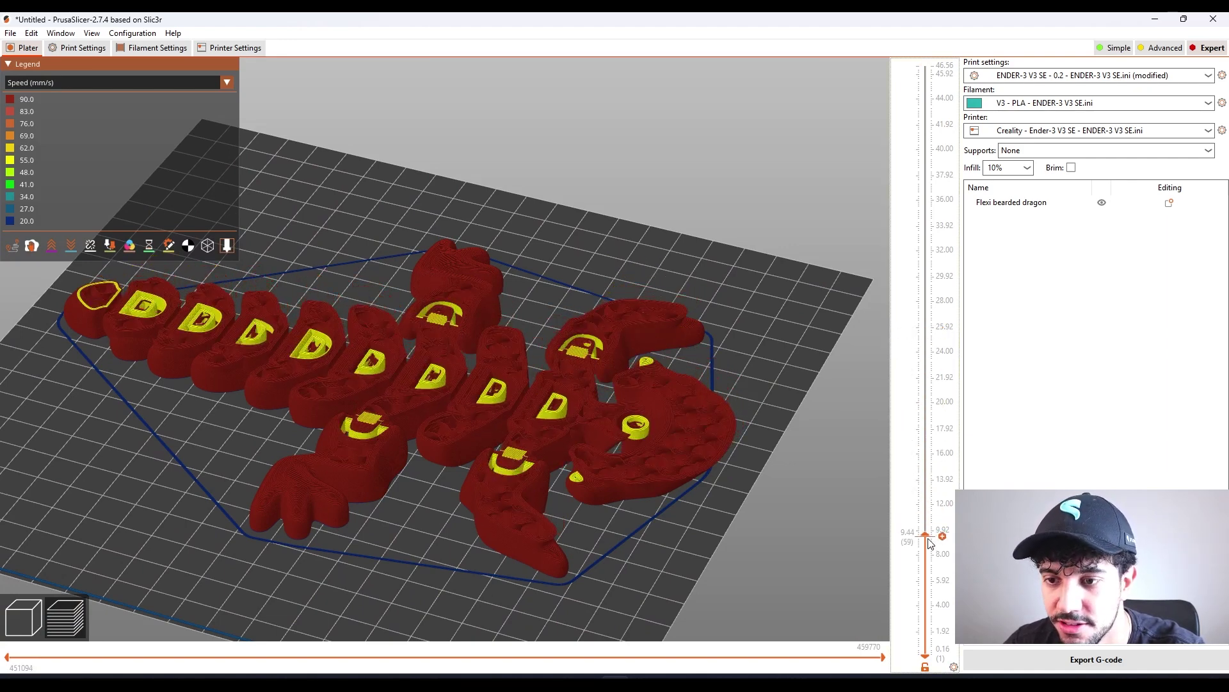
scroll(403, 404, "up", 4)
scroll(482, 387, "down", 1)
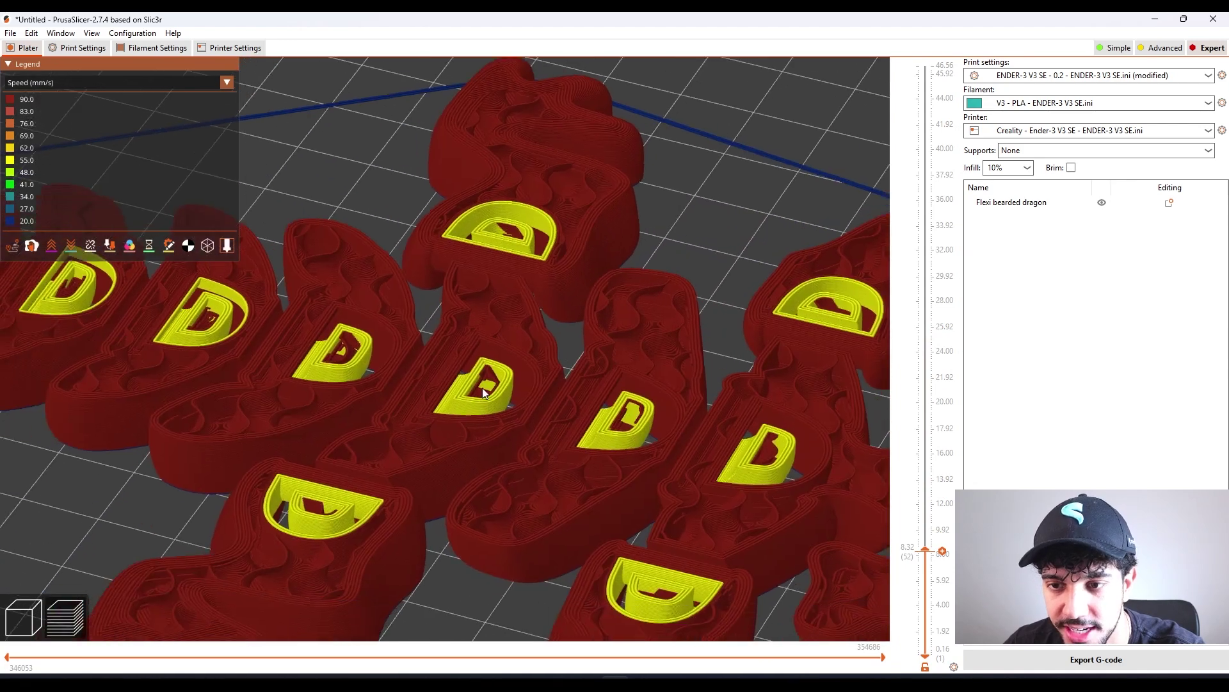
scroll(504, 411, "down", 3)
Pan the dragon down-right and show all layers up to 46.56 mm again
right_click_drag(534, 404, 555, 426)
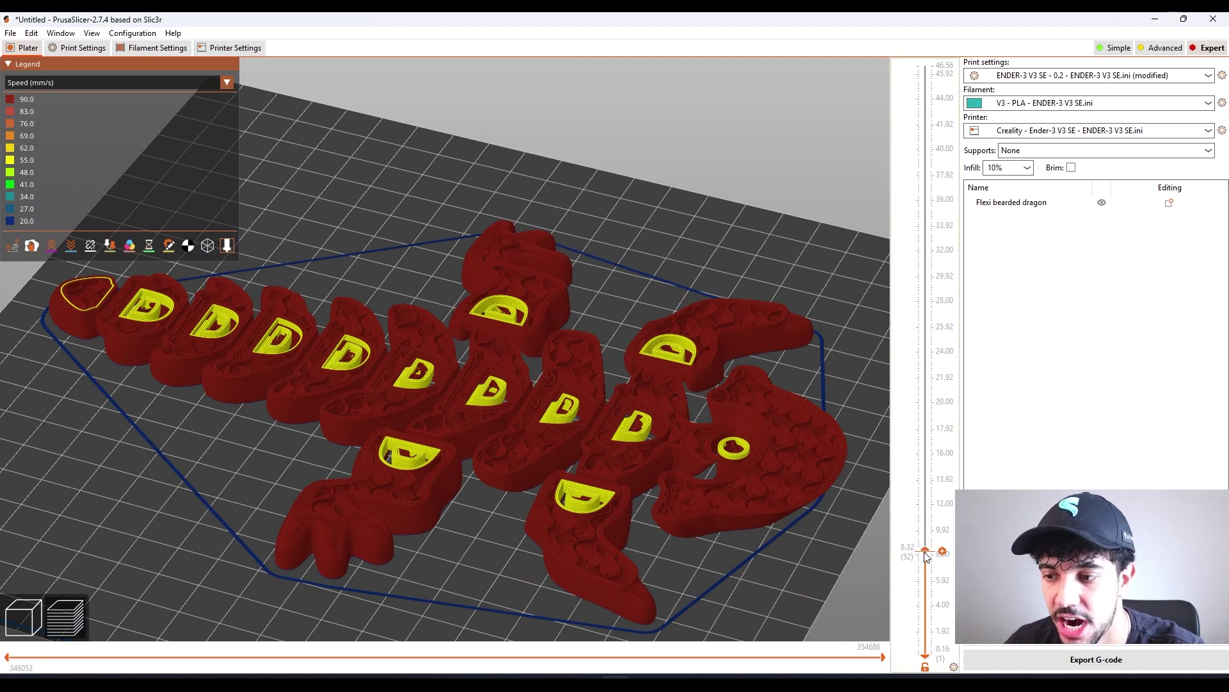
left_click_drag(926, 554, 924, 65)
scroll(448, 320, "down", 5)
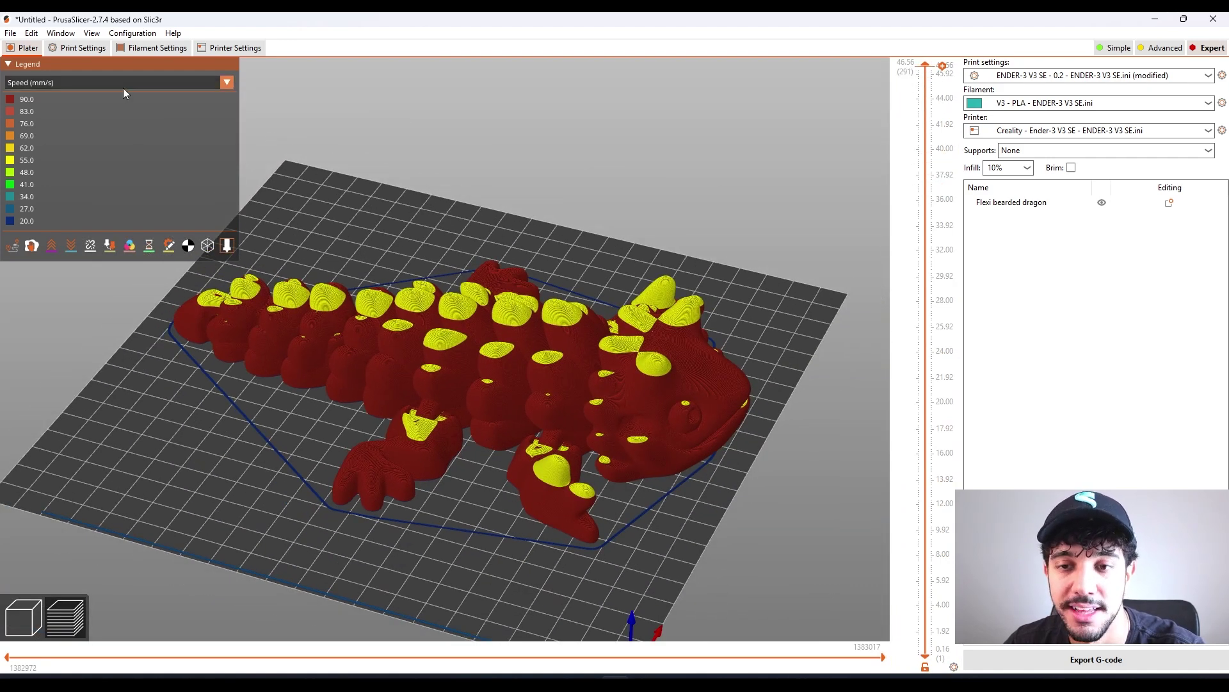